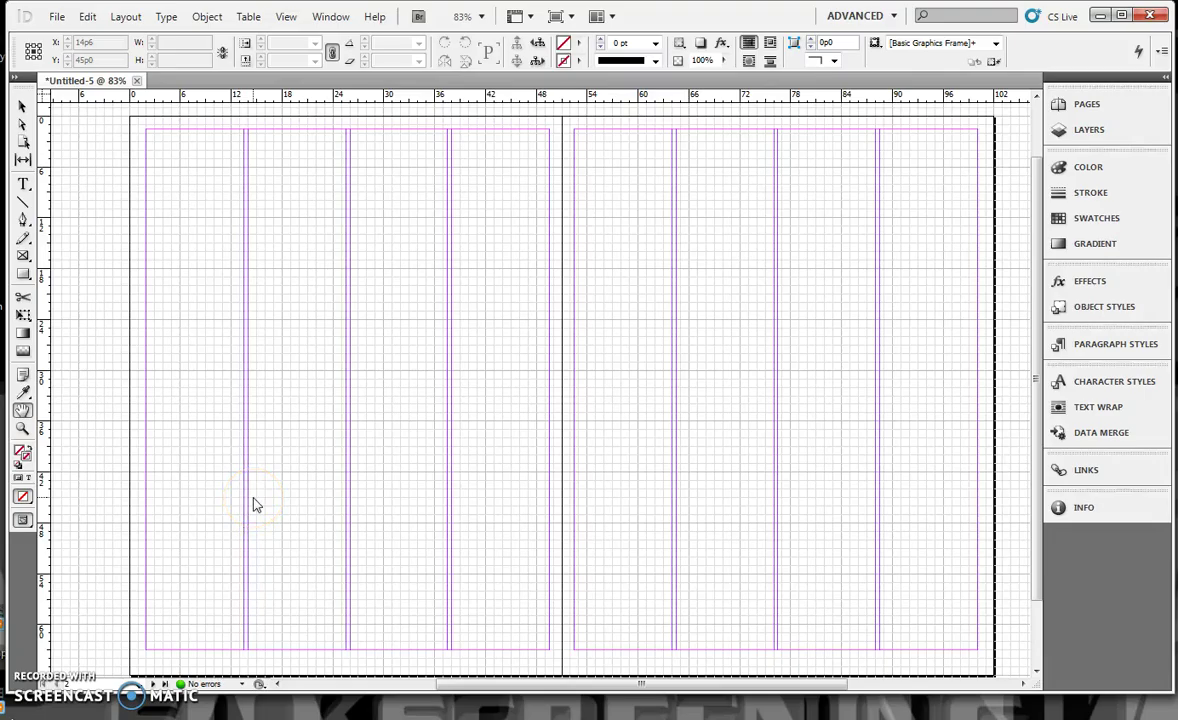
# Drag horizontal guides onto the spread: one at 9p0 near the top and a close pair around 40p.
pyautogui.moveTo(215, 368); pyautogui.dragTo(98, 103)
pyautogui.moveTo(101, 97); pyautogui.dragTo(96, 473)
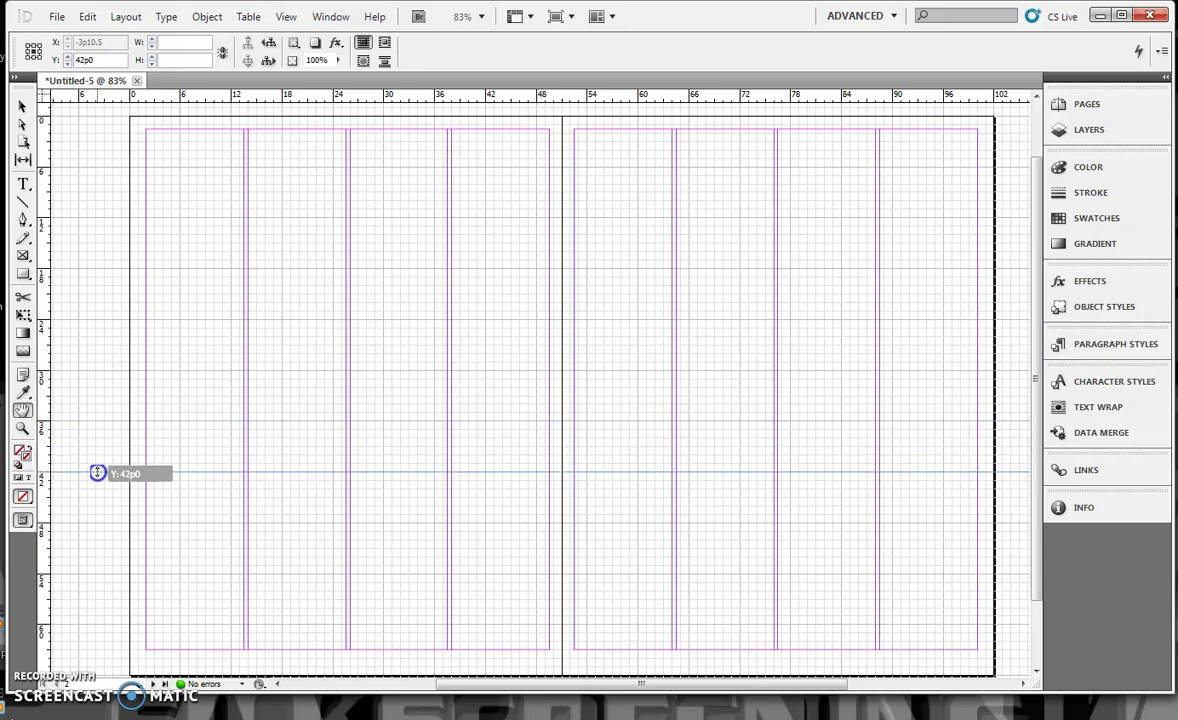
pyautogui.moveTo(96, 473); pyautogui.dragTo(97, 461)
pyautogui.moveTo(108, 95); pyautogui.dragTo(61, 457)
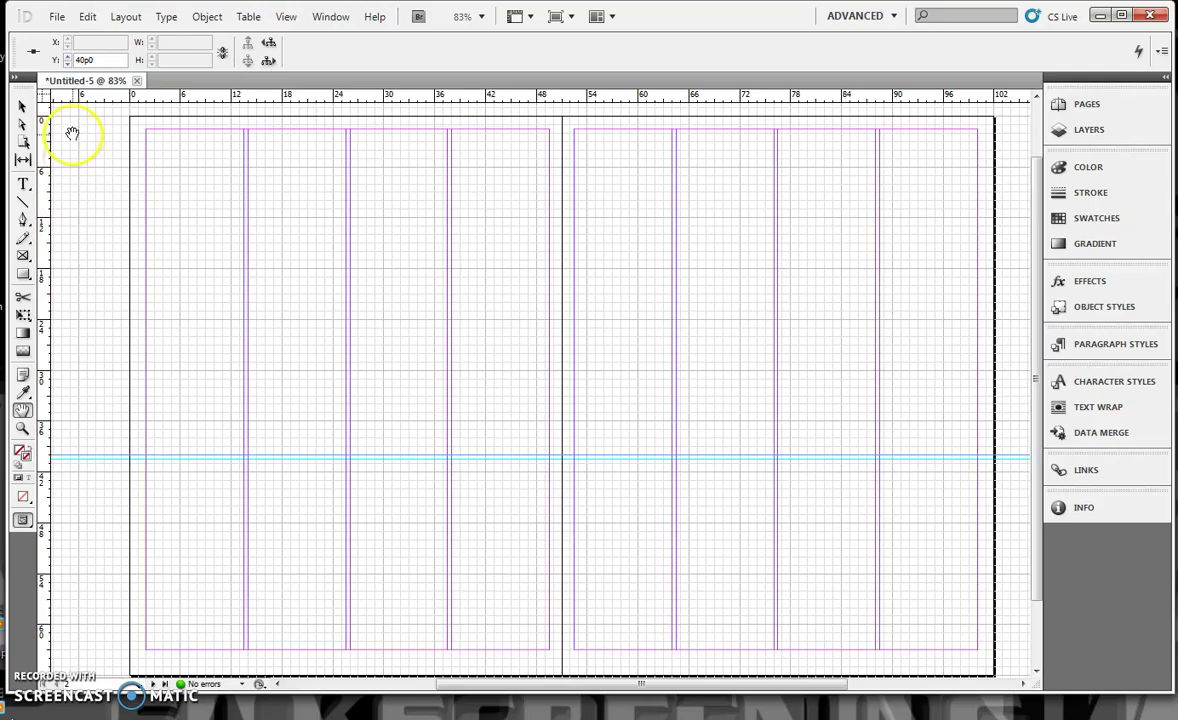
pyautogui.moveTo(105, 96); pyautogui.dragTo(107, 191)
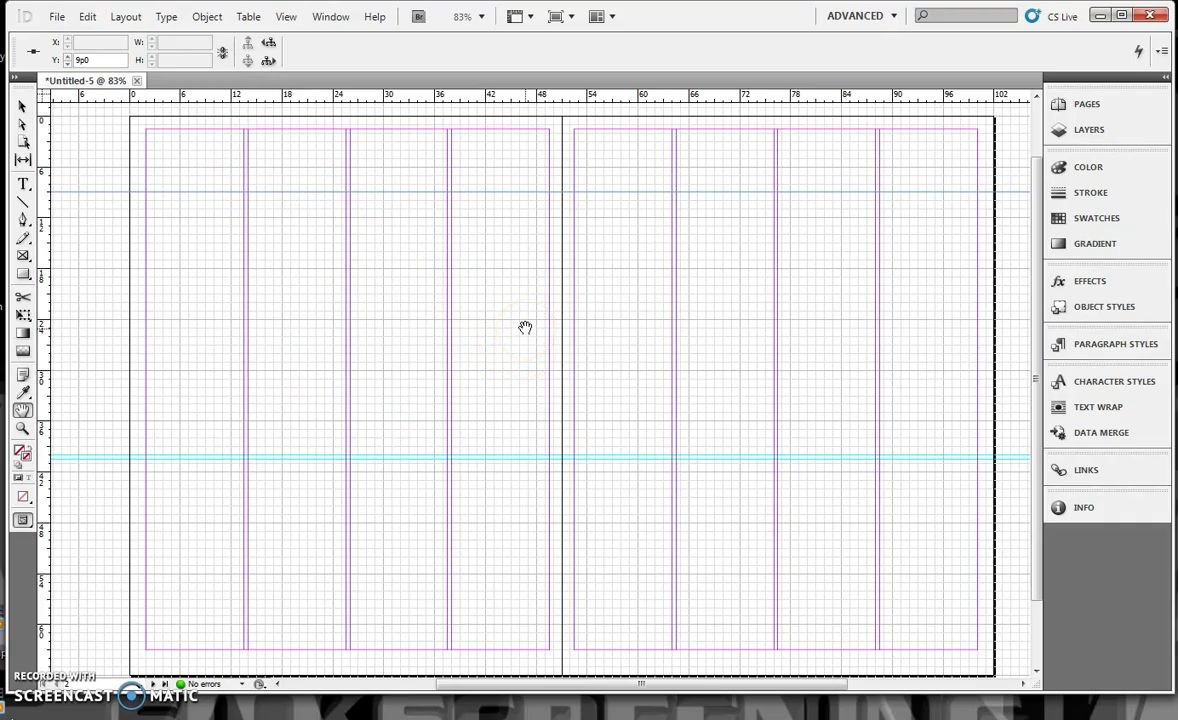
pyautogui.click(745, 289)
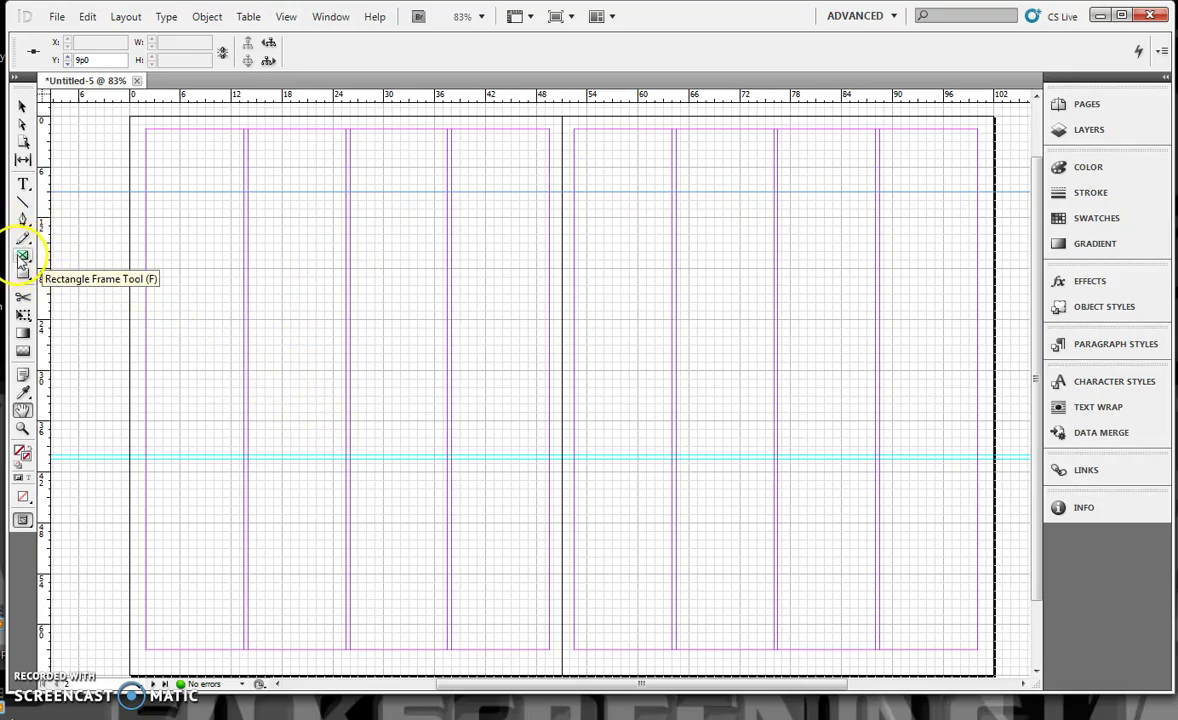
# Draw six empty graphics frames snapped to column guides below the lower guide on both pages.
pyautogui.click(22, 258)
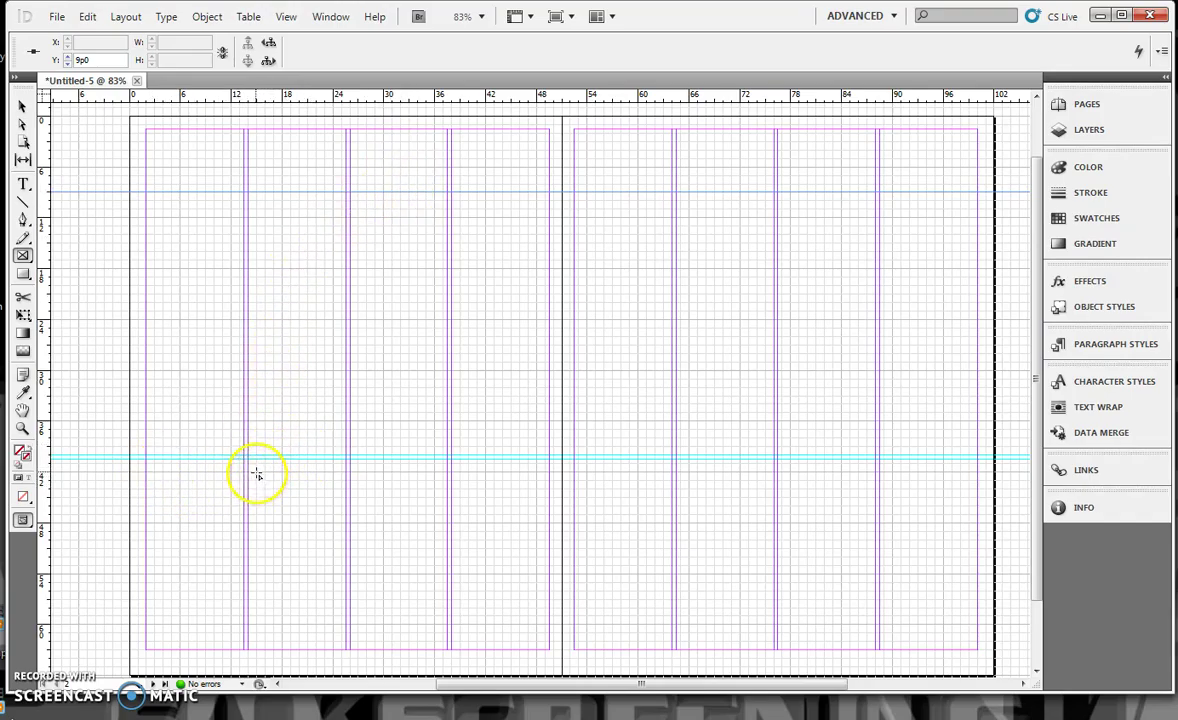
pyautogui.moveTo(249, 461); pyautogui.dragTo(447, 547)
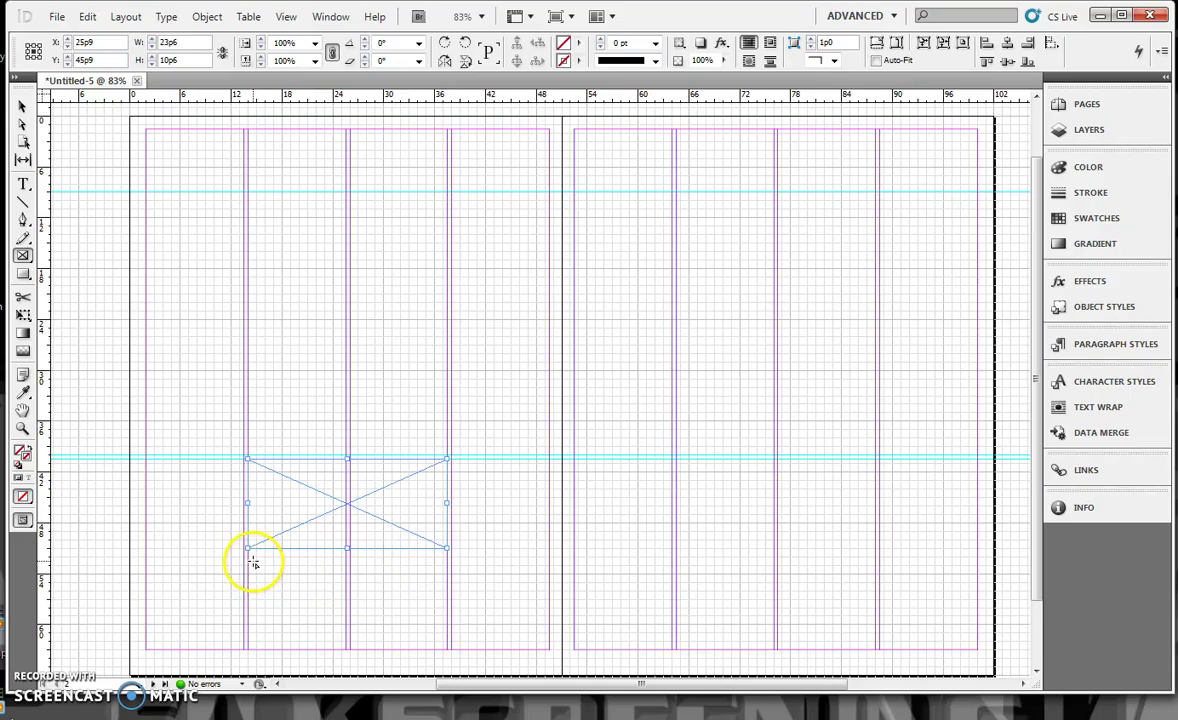
pyautogui.moveTo(249, 555); pyautogui.dragTo(450, 650)
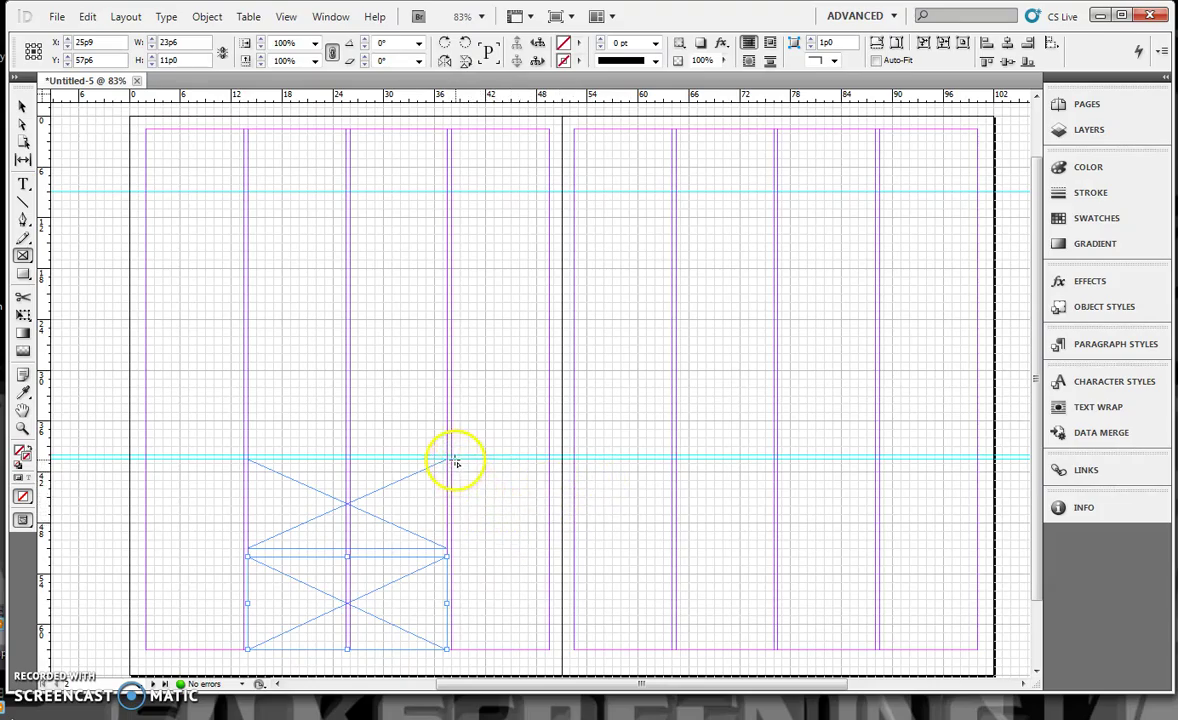
pyautogui.moveTo(451, 460); pyautogui.dragTo(549, 649)
pyautogui.moveTo(575, 460); pyautogui.dragTo(671, 647)
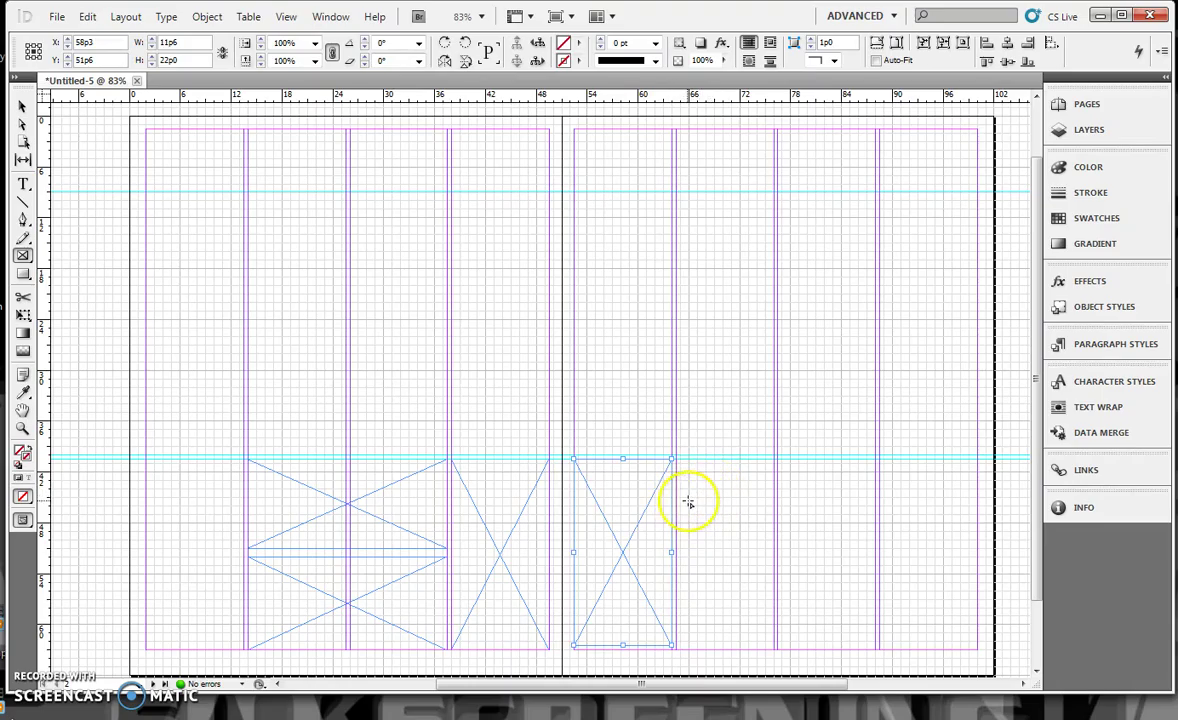
pyautogui.moveTo(676, 493); pyautogui.dragTo(777, 651)
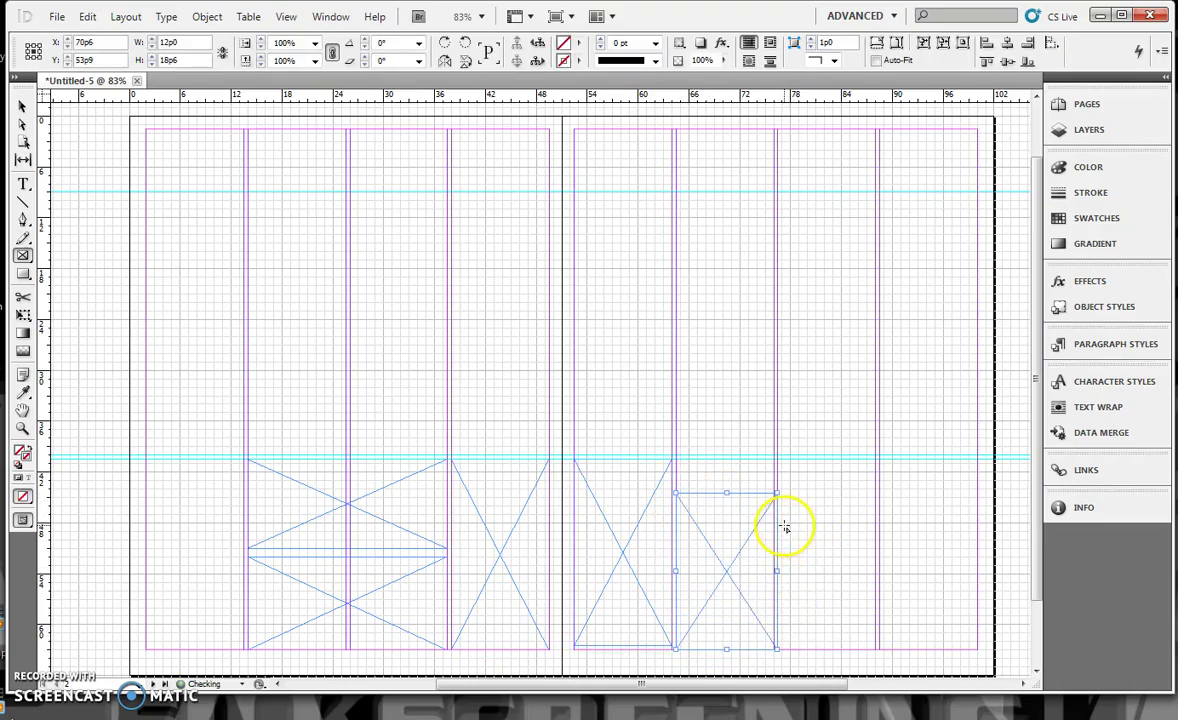
pyautogui.moveTo(778, 531); pyautogui.dragTo(876, 649)
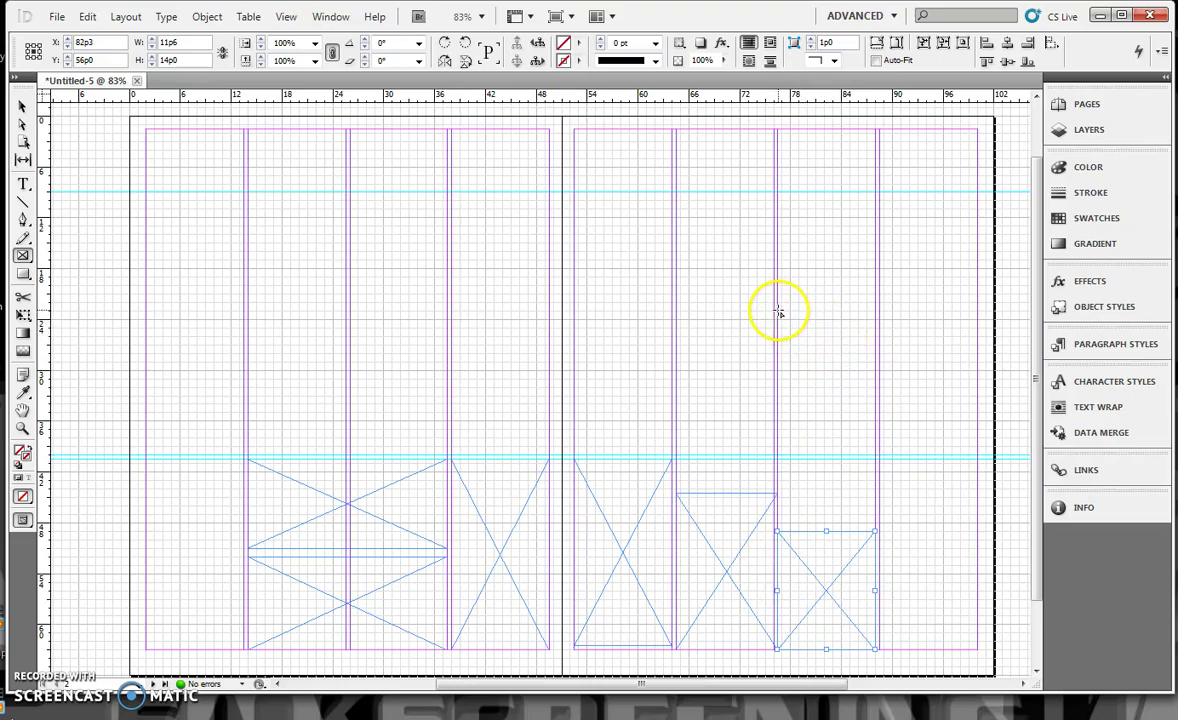
# Draw five frames over the right page's upper area and a 38p0 by 41p0 frame across the spine.
pyautogui.moveTo(777, 302); pyautogui.dragTo(1010, 458)
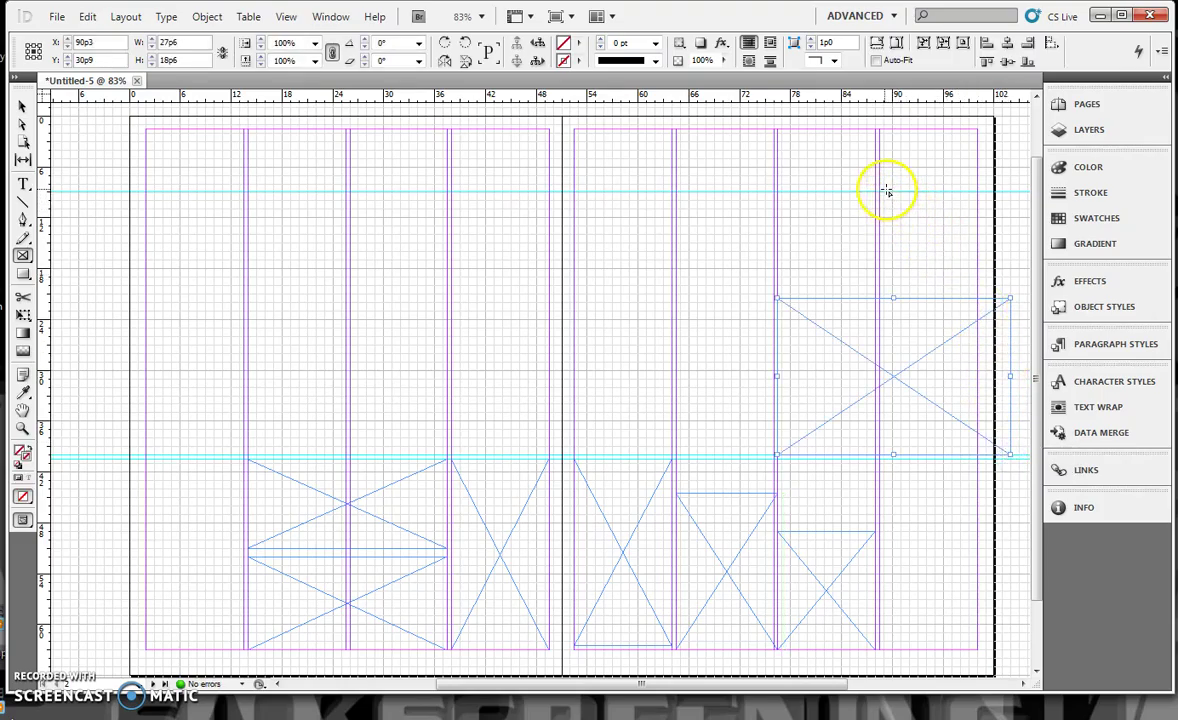
pyautogui.moveTo(879, 191); pyautogui.dragTo(1008, 298)
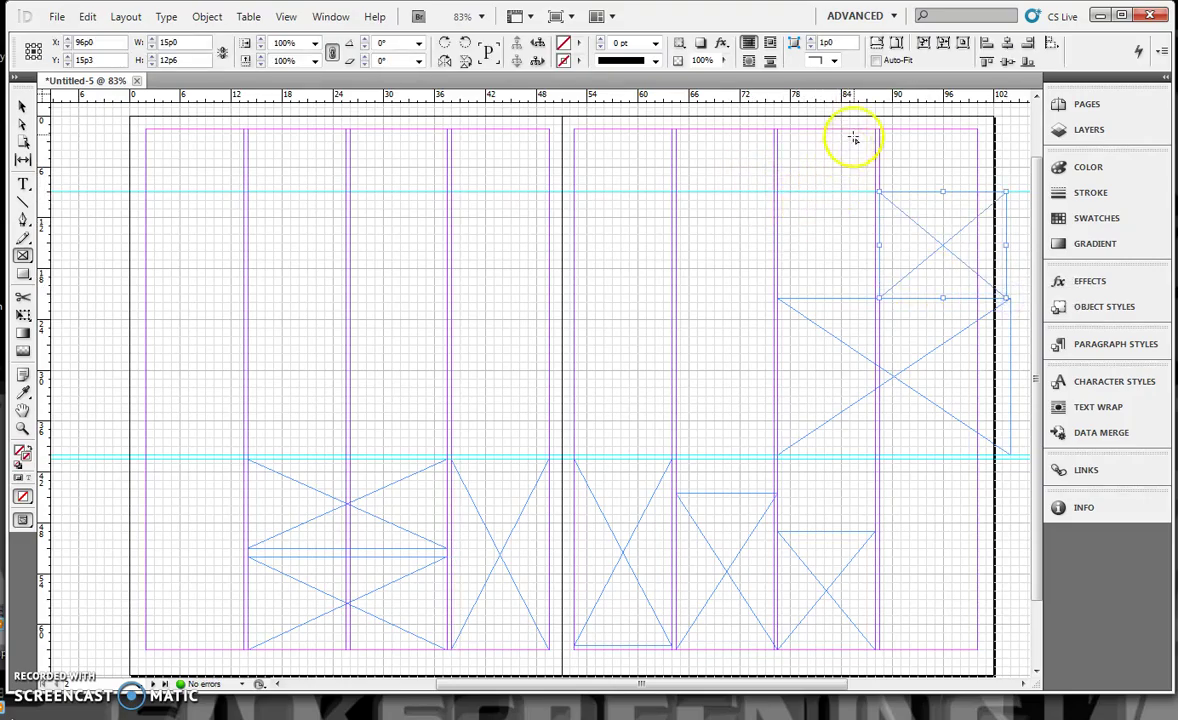
pyautogui.moveTo(875, 131); pyautogui.dragTo(778, 299)
pyautogui.moveTo(674, 132); pyautogui.dragTo(774, 298)
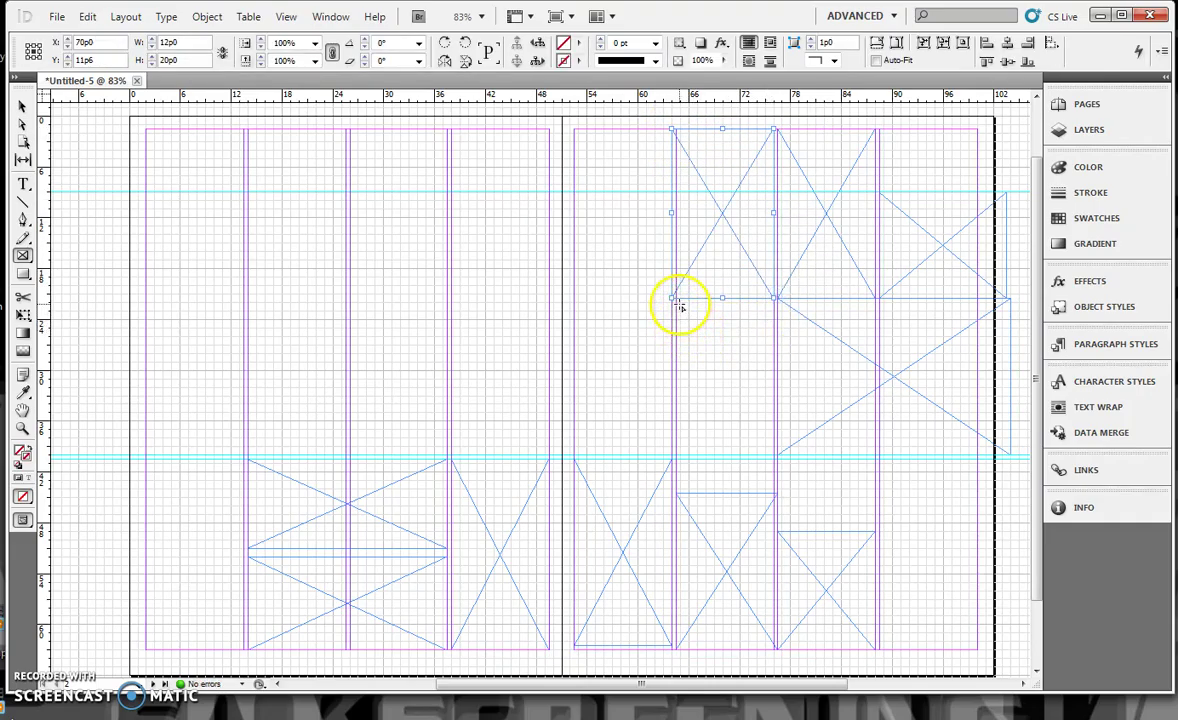
pyautogui.moveTo(677, 302); pyautogui.dragTo(776, 455)
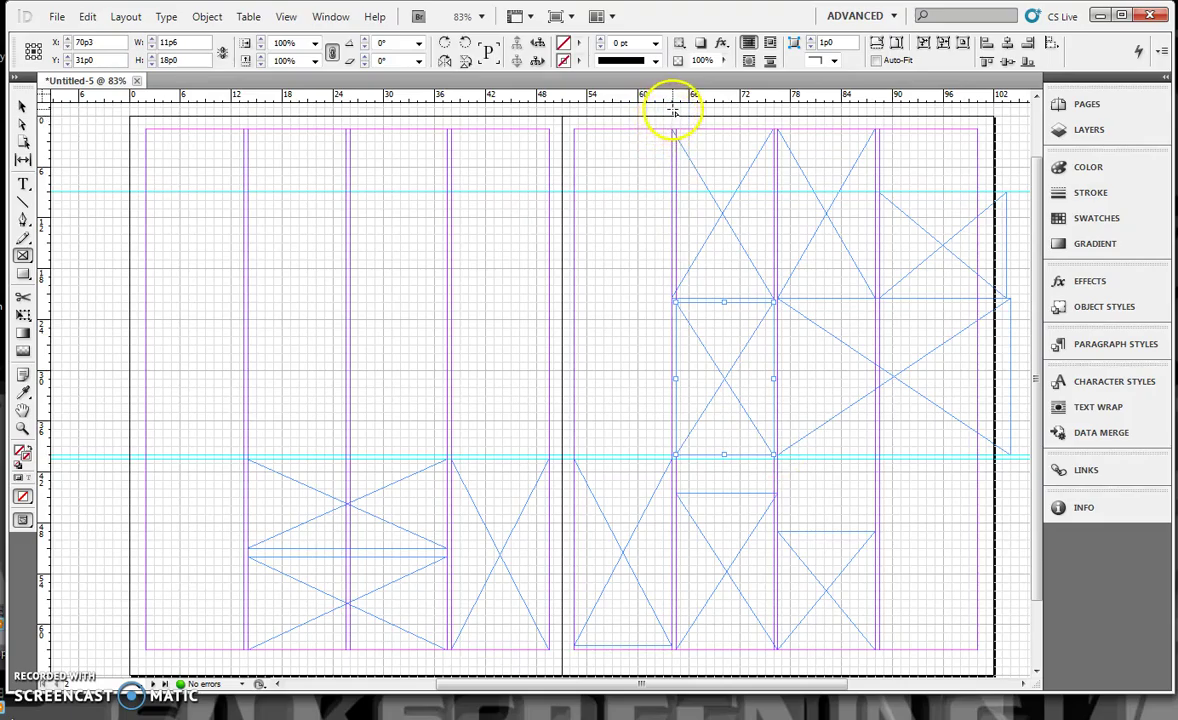
pyautogui.moveTo(672, 110); pyautogui.dragTo(350, 458)
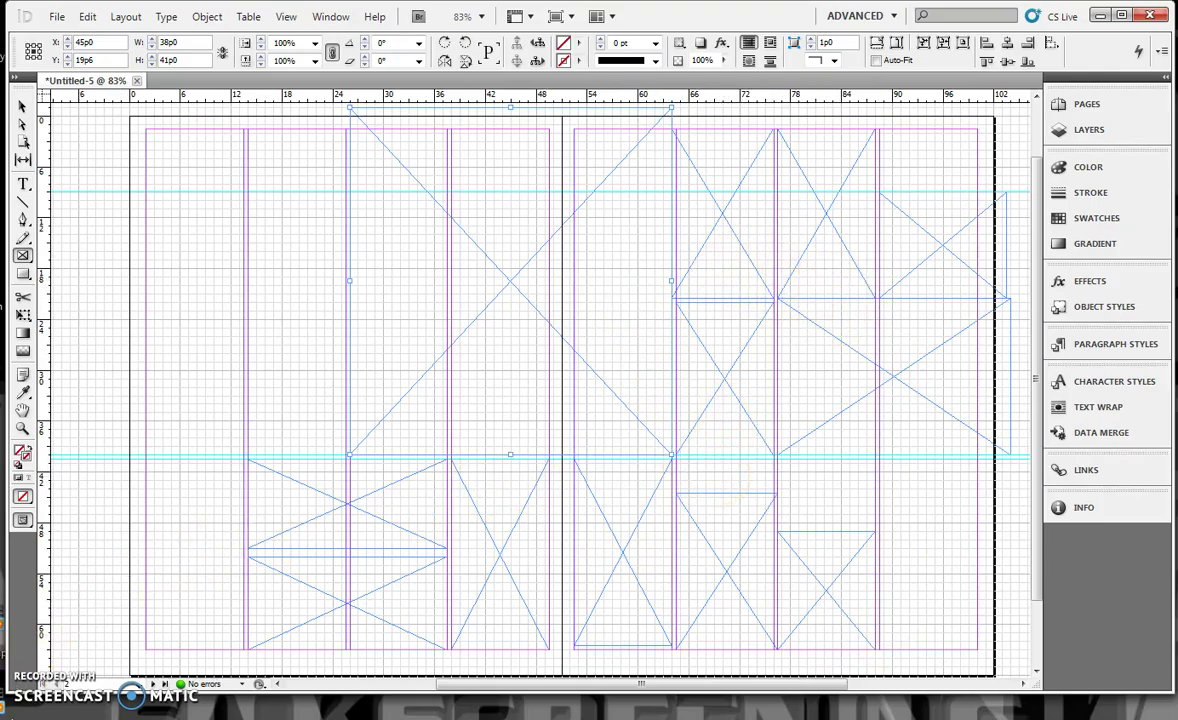
# Preview the travel photos in Explorer and drop IDL-10.JPG into a top right-page frame.
pyautogui.hotkey('alt', 'Tab')
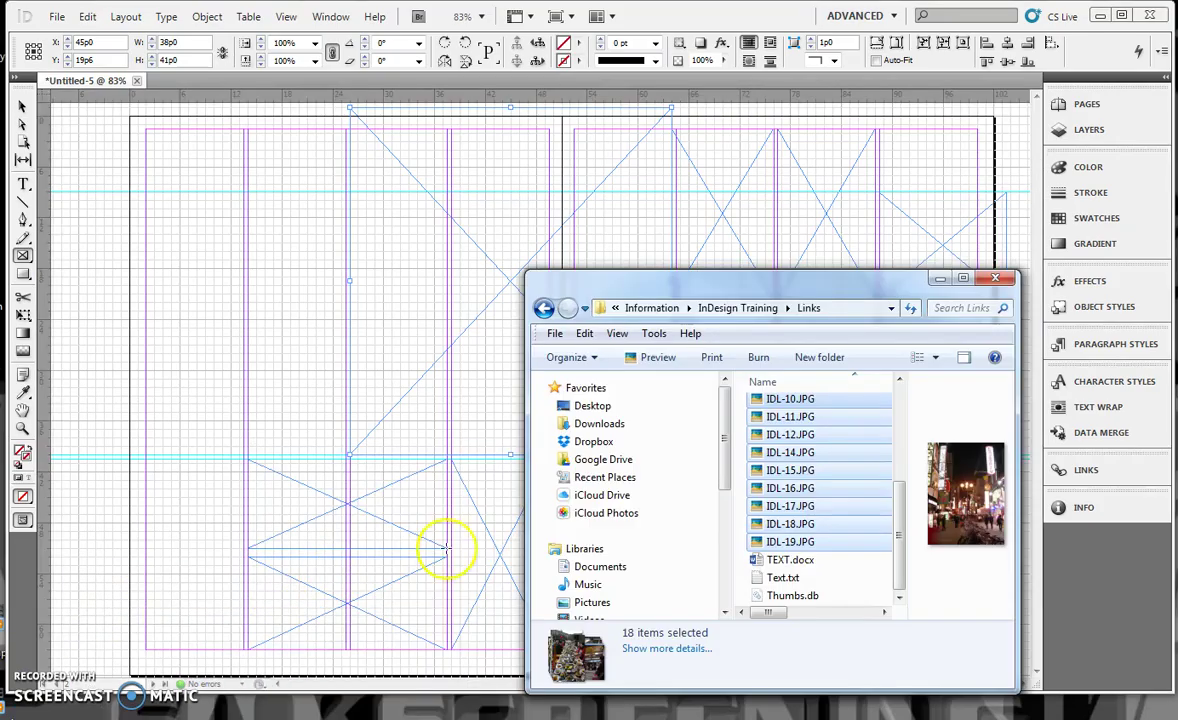
pyautogui.moveTo(899, 518); pyautogui.dragTo(903, 435)
pyautogui.click(320, 19)
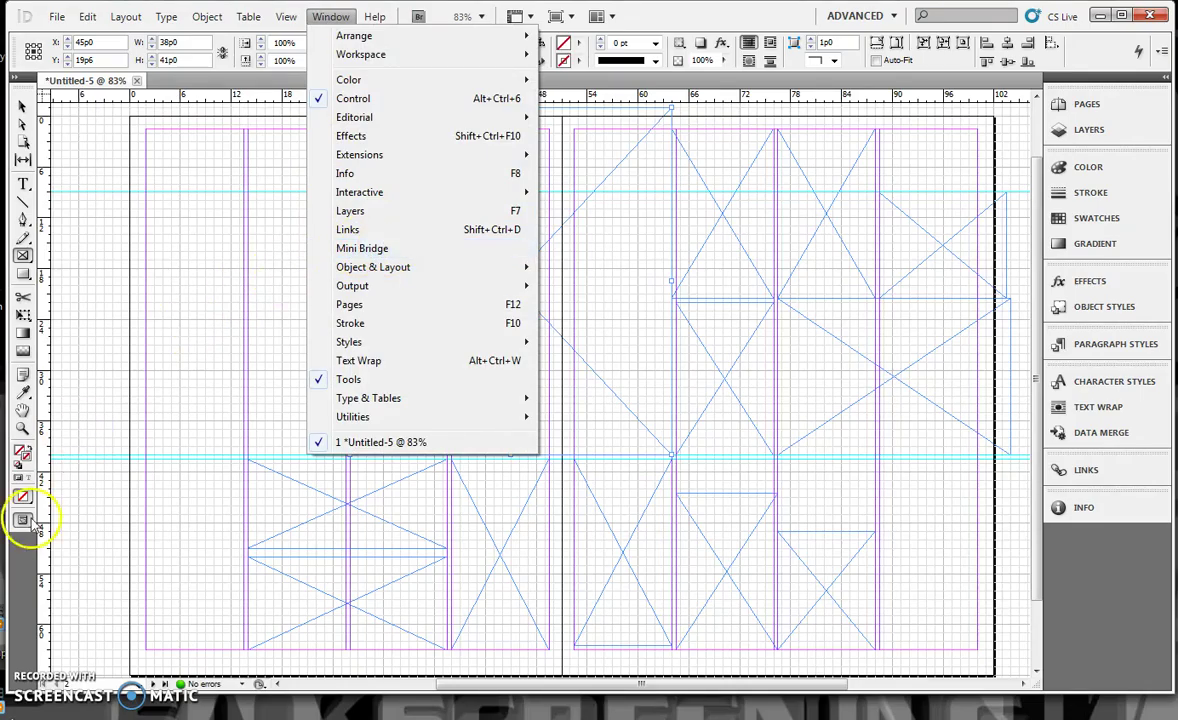
pyautogui.hotkey('alt', 'Tab')
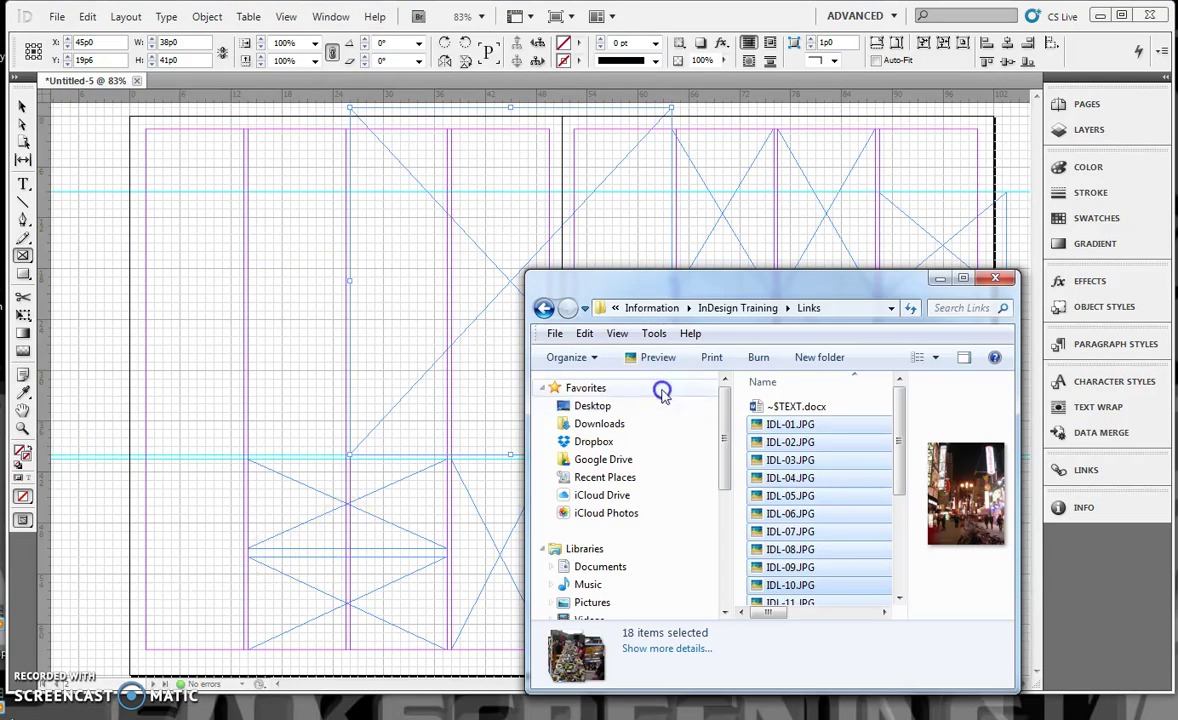
pyautogui.click(825, 424)
pyautogui.click(806, 442)
pyautogui.click(799, 461)
pyautogui.click(798, 479)
pyautogui.click(790, 532)
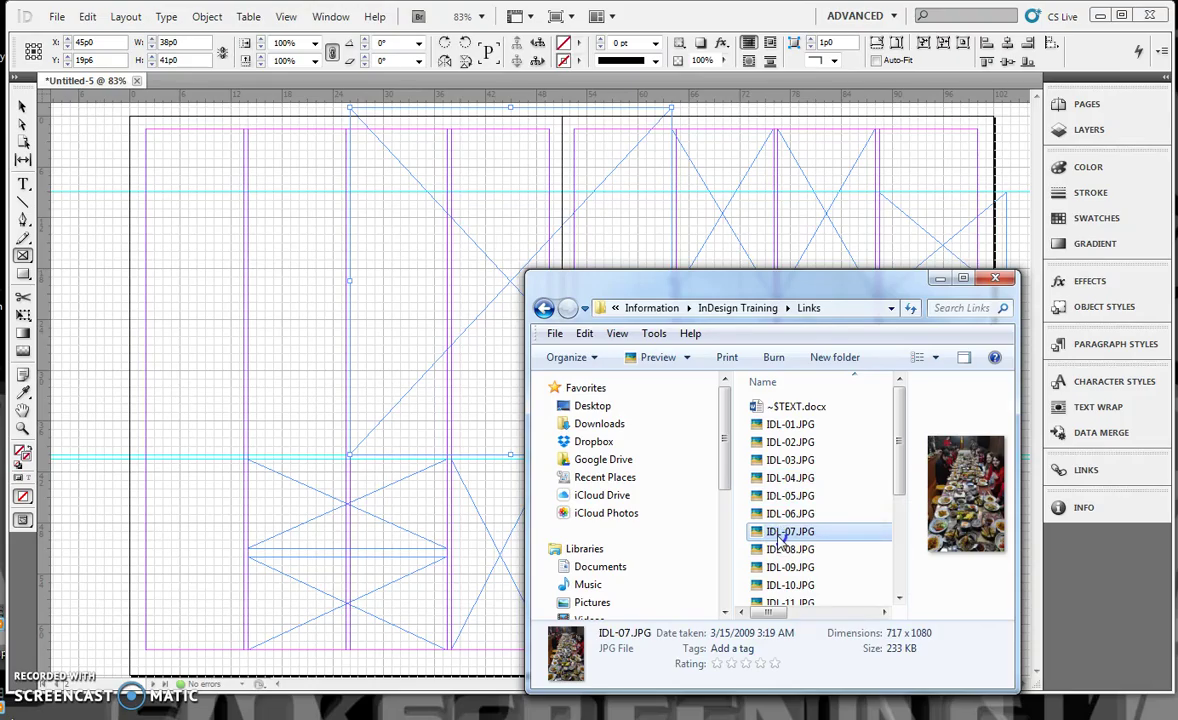
pyautogui.click(776, 586)
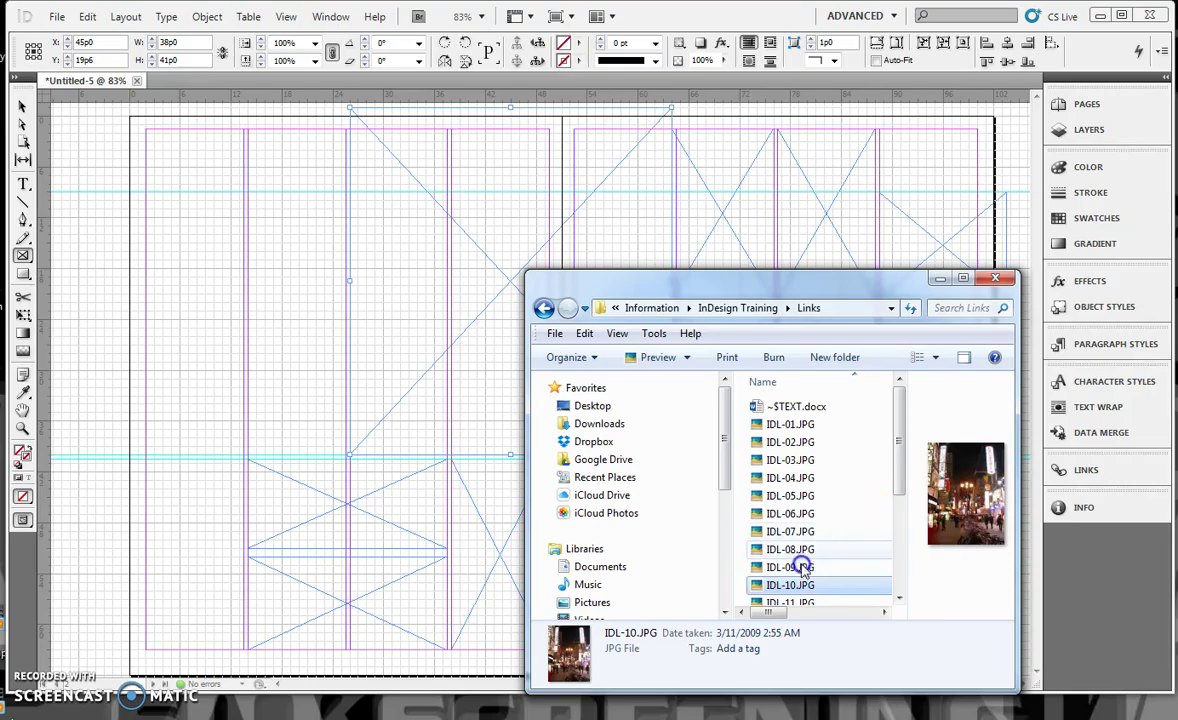
pyautogui.moveTo(786, 590); pyautogui.dragTo(718, 215)
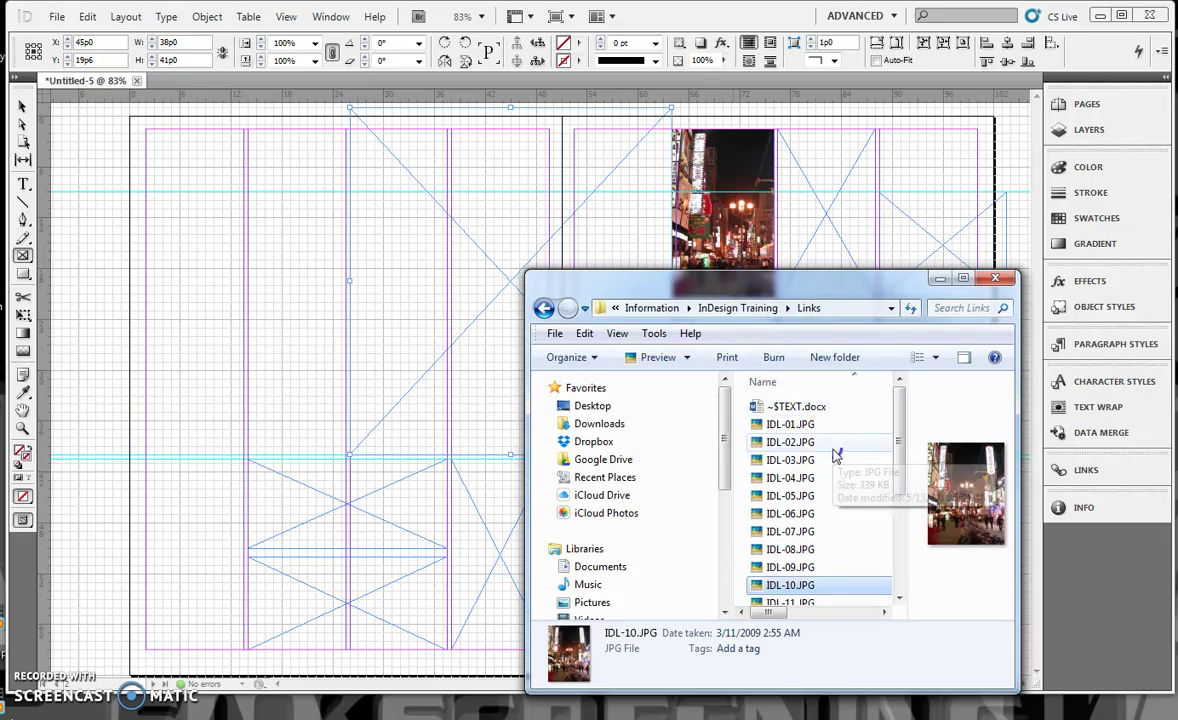
# Carry the range of photos from IDL-01 to IDL-19 into InDesign, then minimize Explorer.
pyautogui.click(808, 425)
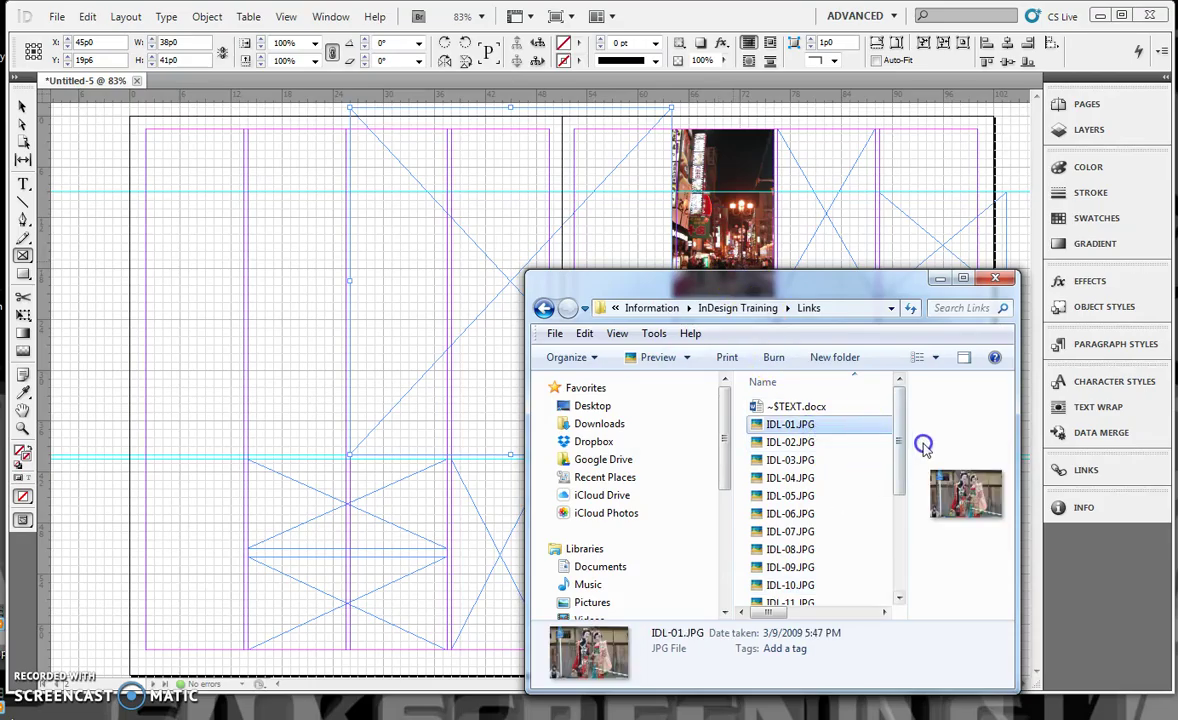
pyautogui.moveTo(900, 455); pyautogui.dragTo(898, 499)
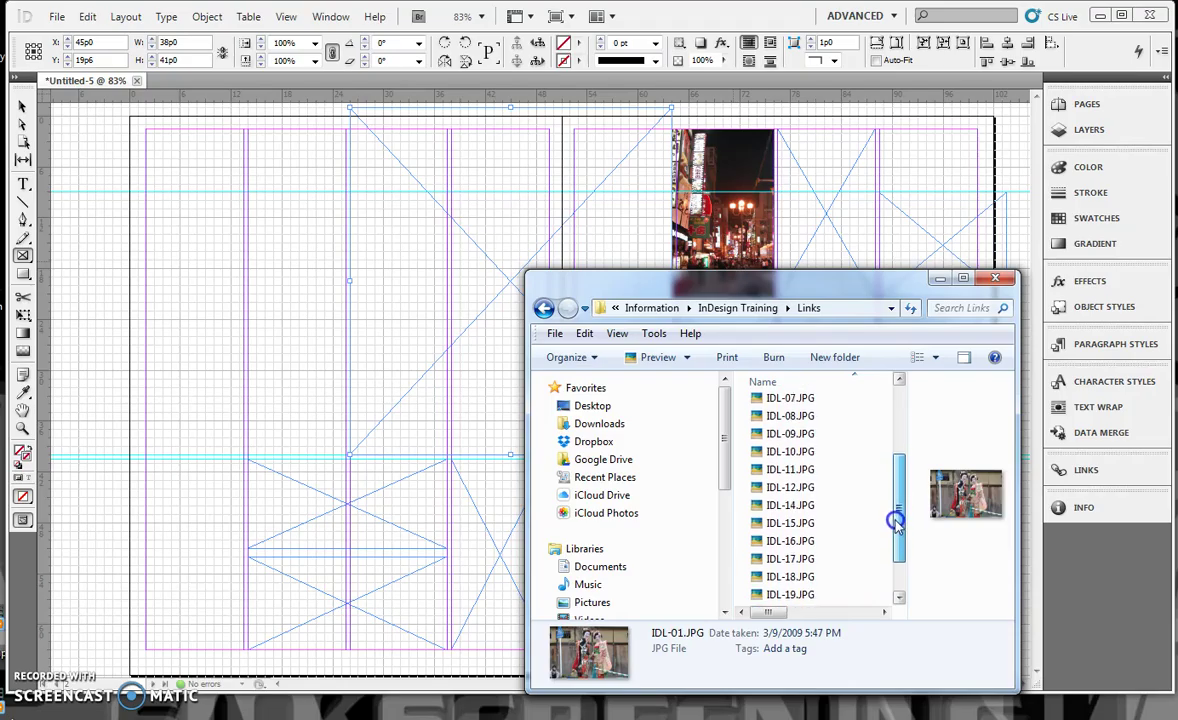
pyautogui.moveTo(896, 521); pyautogui.dragTo(897, 544)
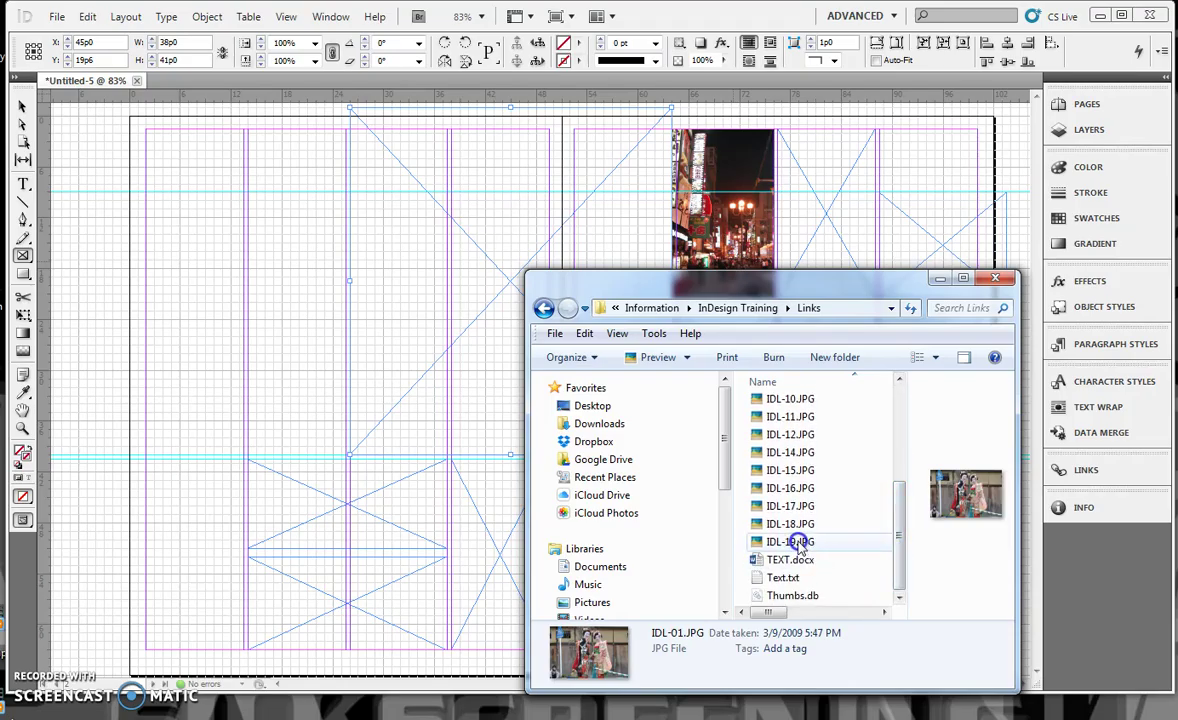
pyautogui.keyDown('shift'); pyautogui.click(790, 542); pyautogui.keyUp('shift')
pyautogui.moveTo(815, 508); pyautogui.dragTo(386, 428)
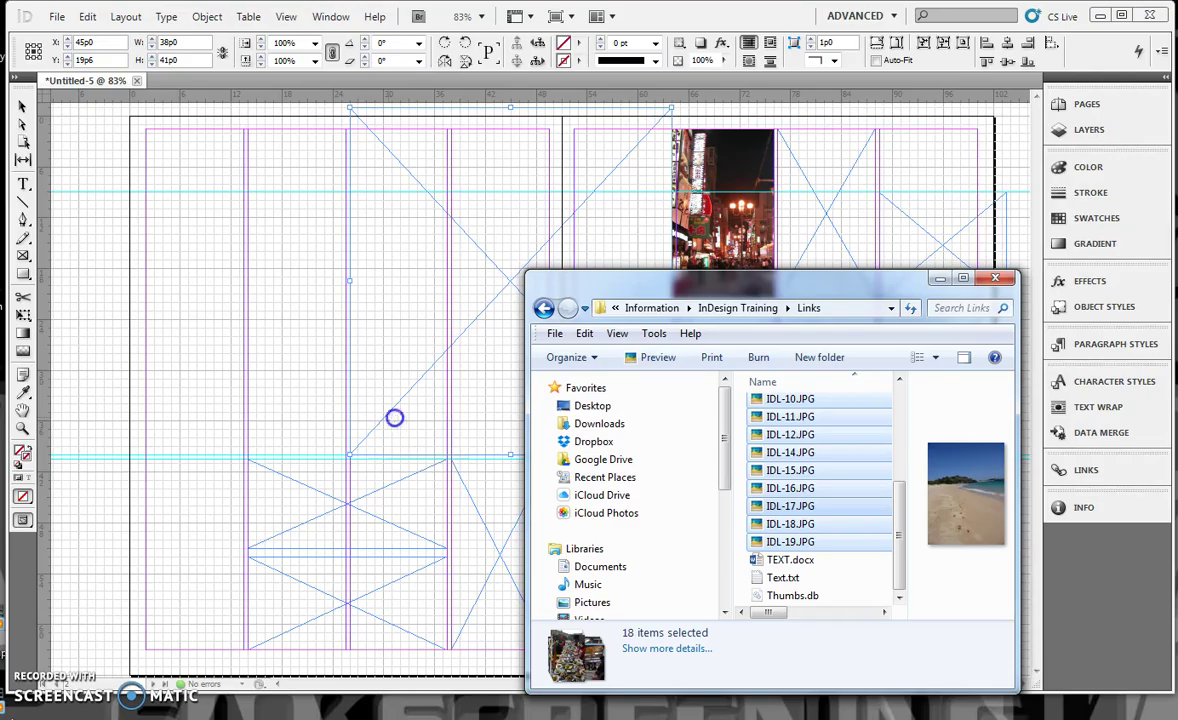
pyautogui.click(938, 278)
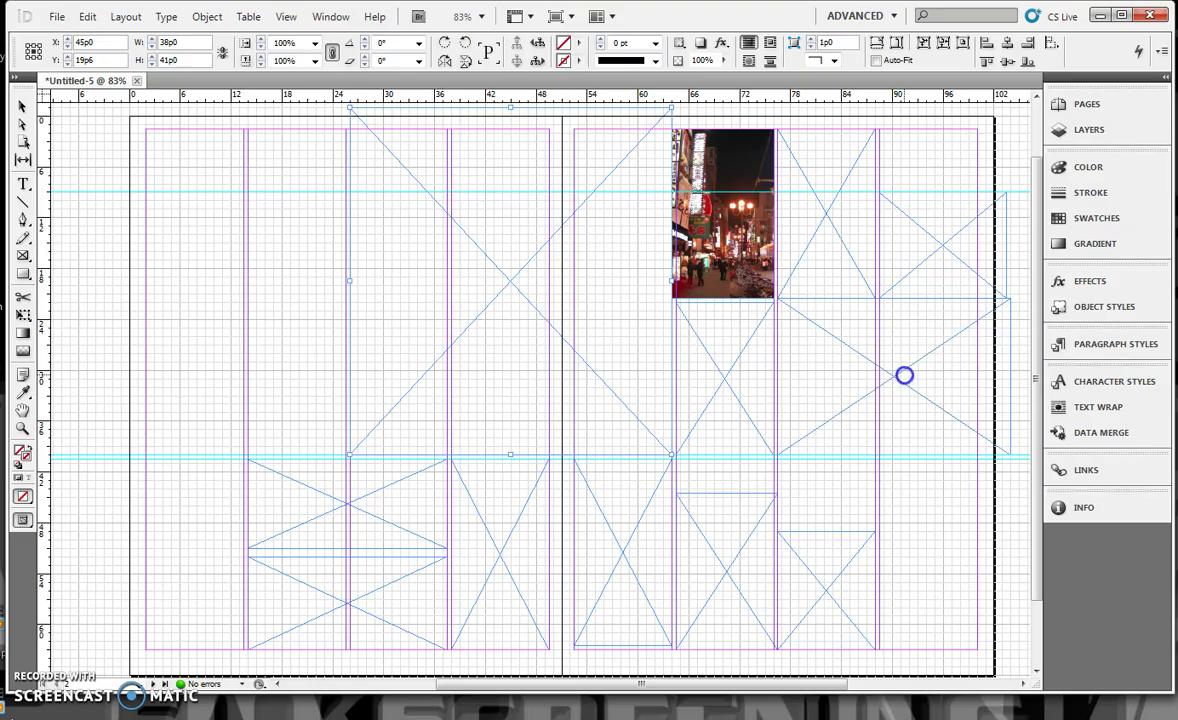
# Place the kimono, street scene, group, temple interior, banquet and classroom photos into empty frames.
pyautogui.click(904, 371)
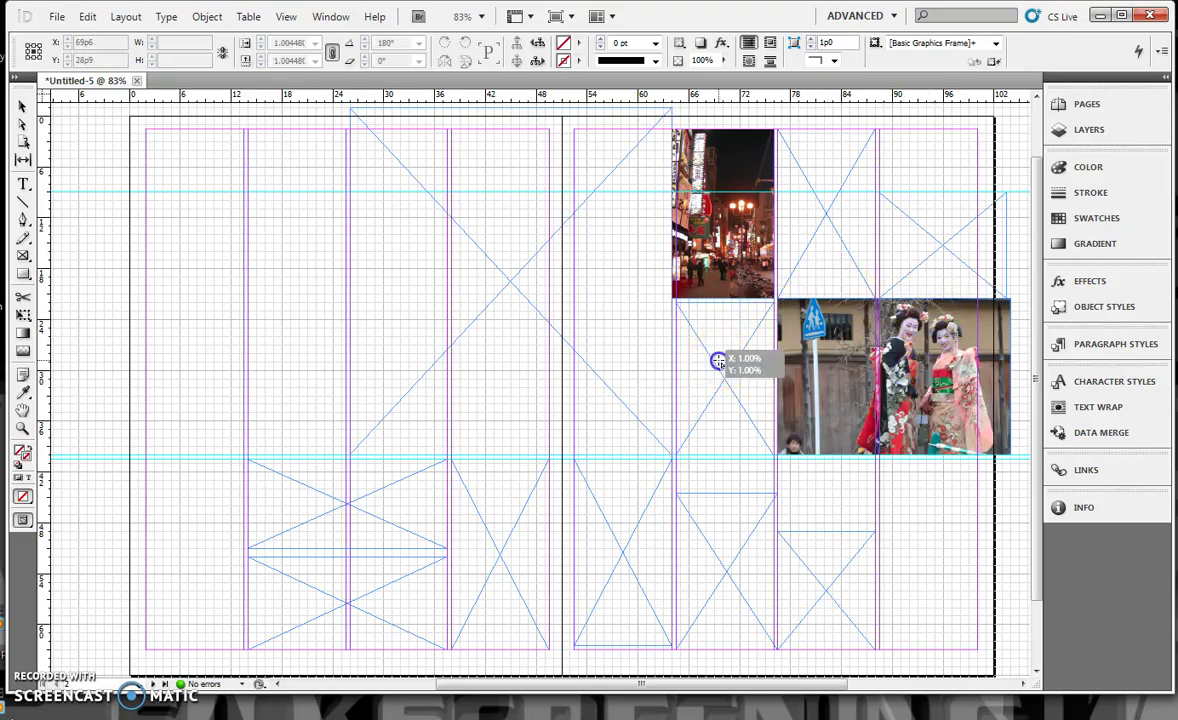
pyautogui.click(755, 383)
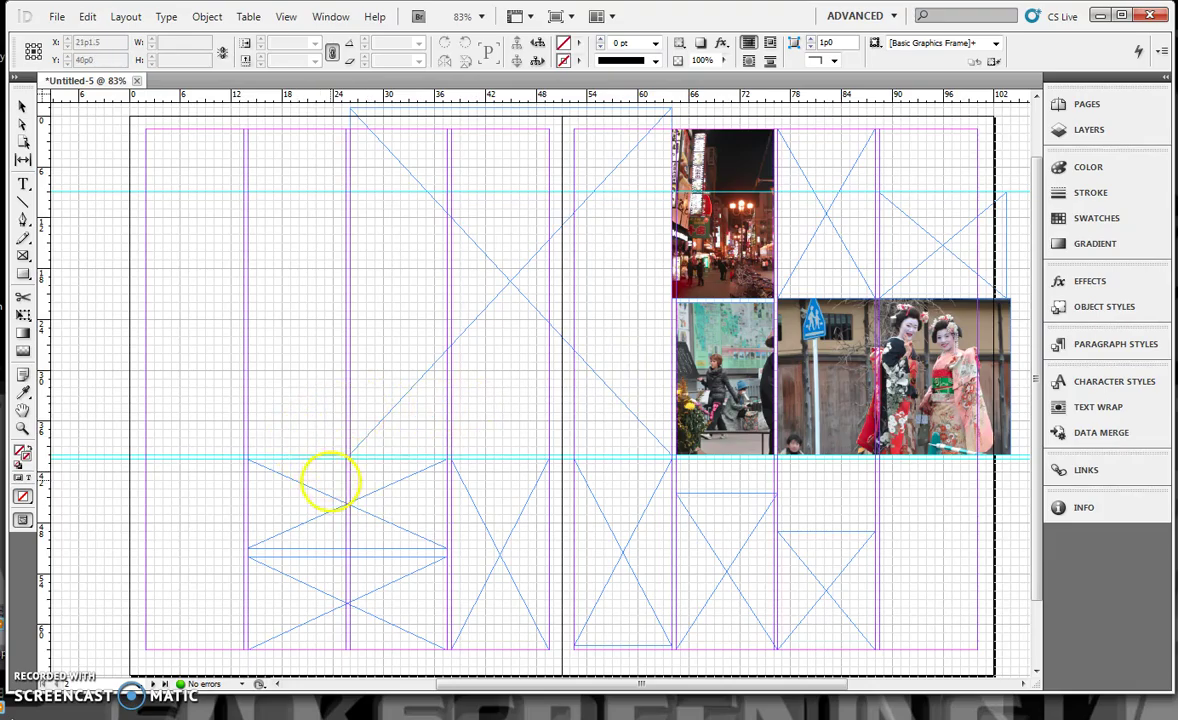
pyautogui.click(330, 482)
pyautogui.click(297, 578)
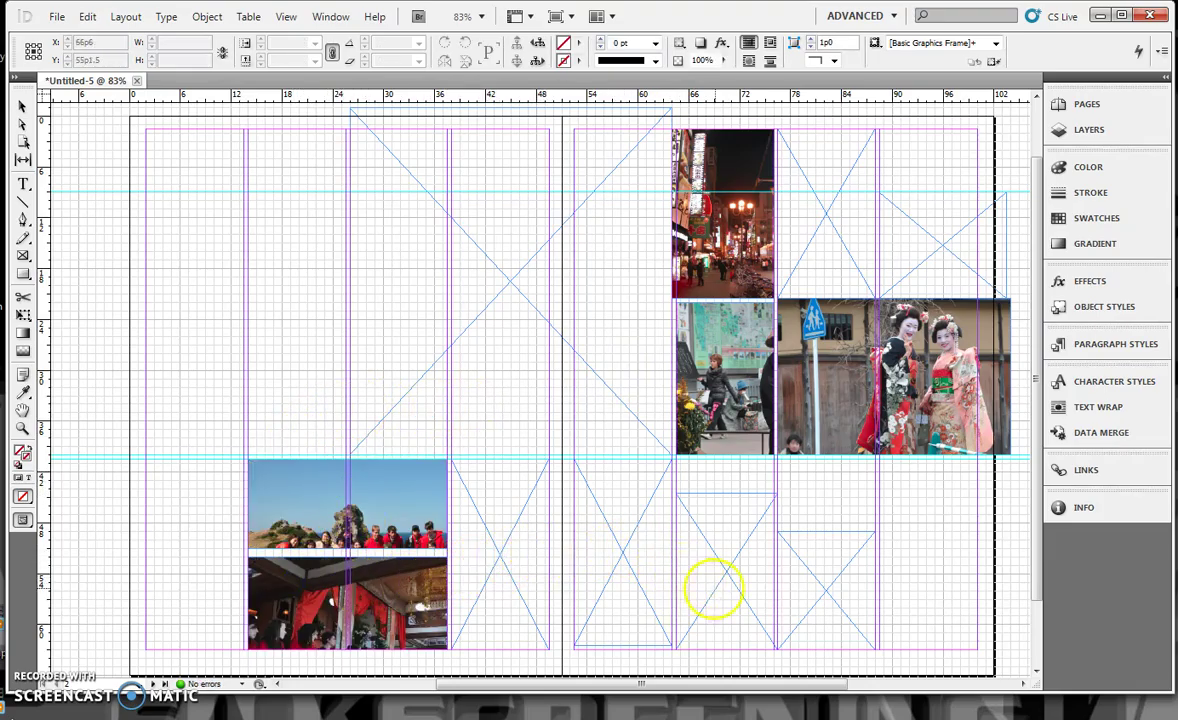
pyautogui.click(720, 585)
pyautogui.click(815, 586)
# Fill the upper-right, sand, tree and large street frames, add a lower-left frame, and place the beach photo.
pyautogui.click(922, 237)
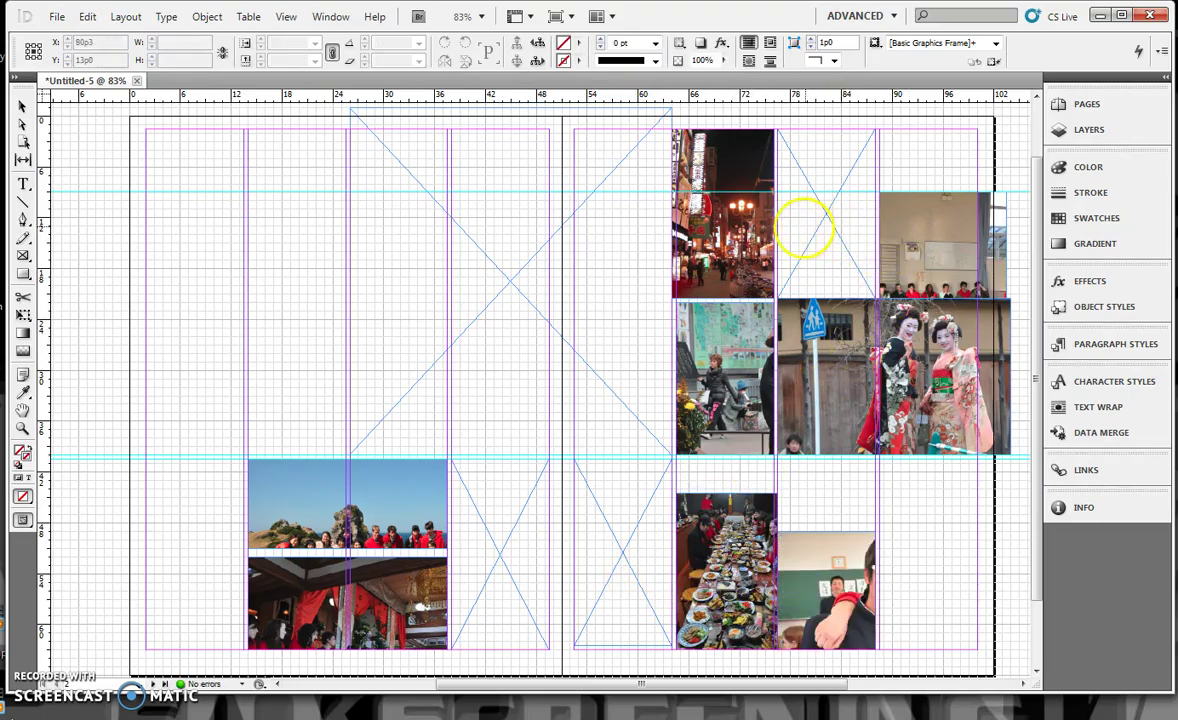
pyautogui.click(490, 571)
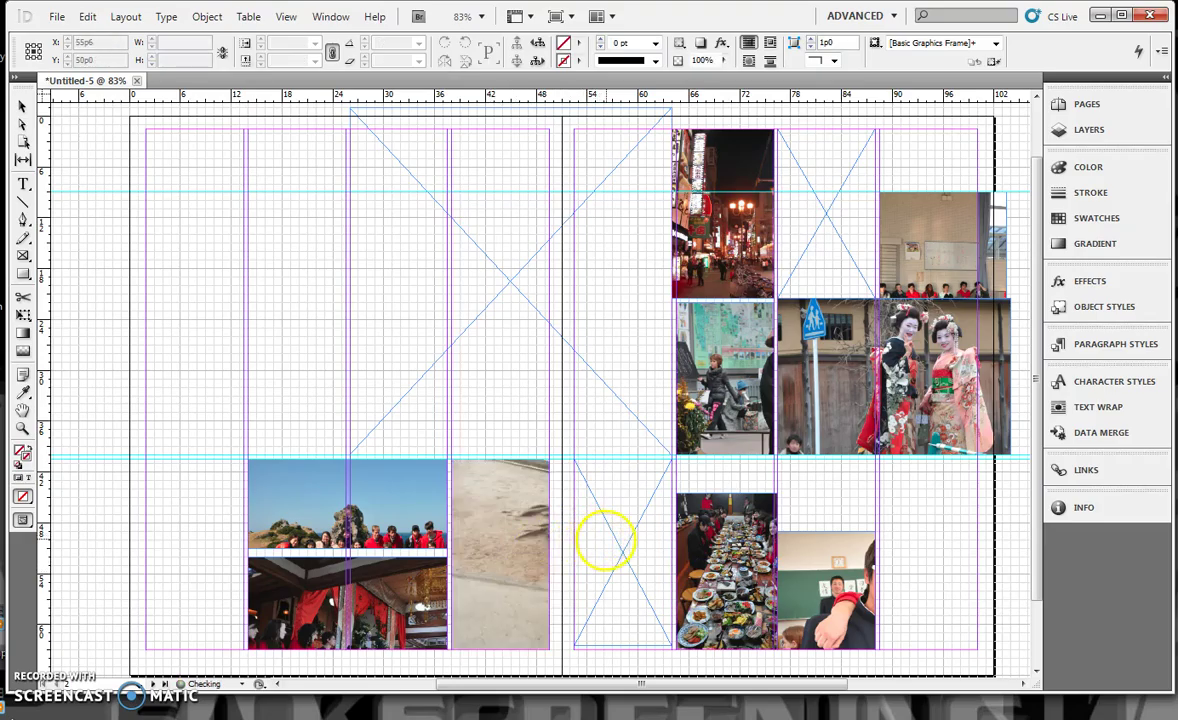
pyautogui.click(792, 238)
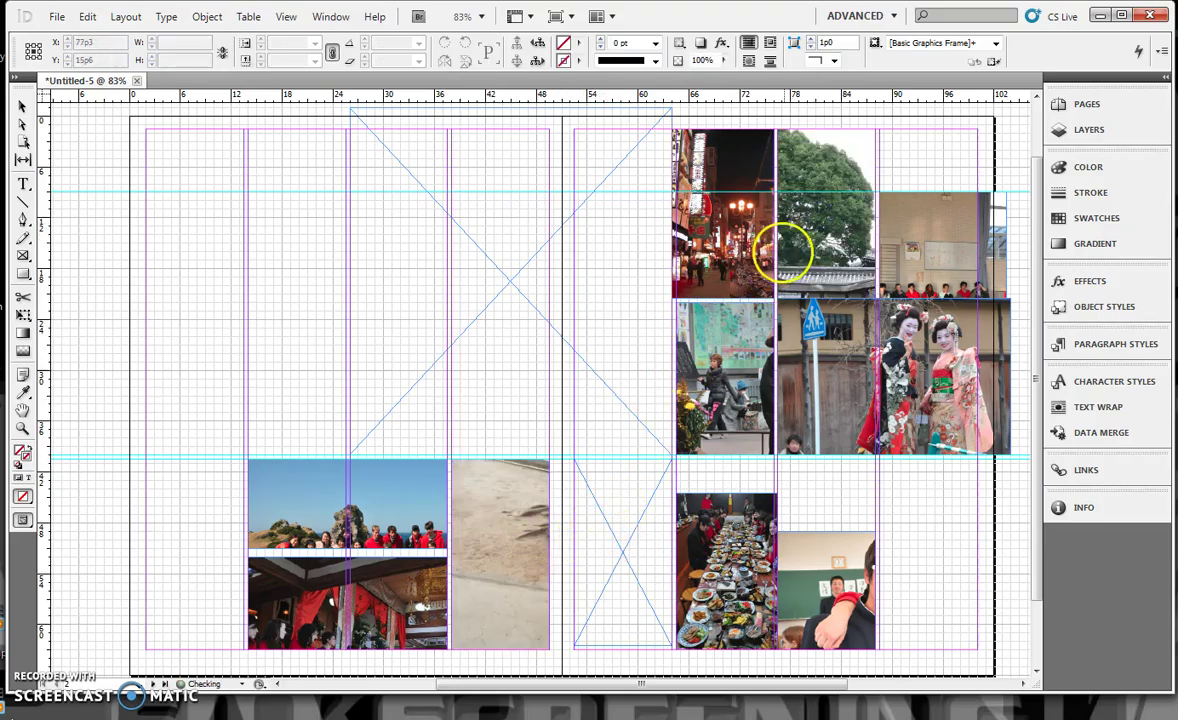
pyautogui.click(495, 285)
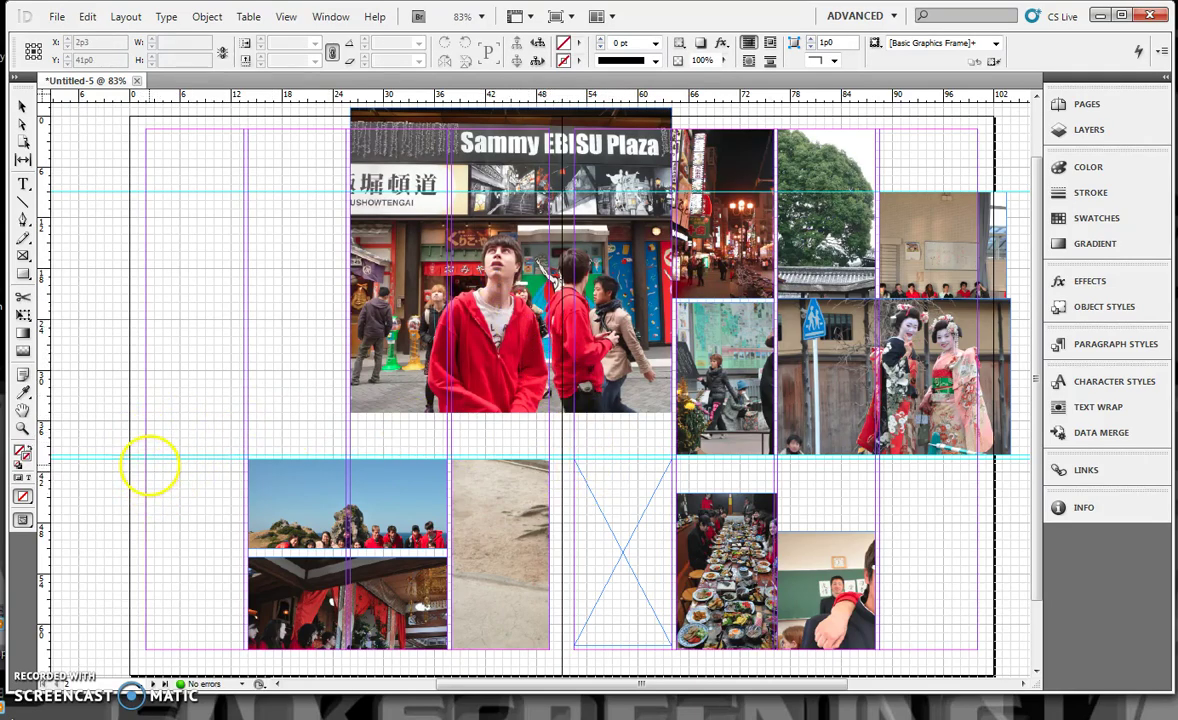
pyautogui.moveTo(148, 463); pyautogui.dragTo(245, 538)
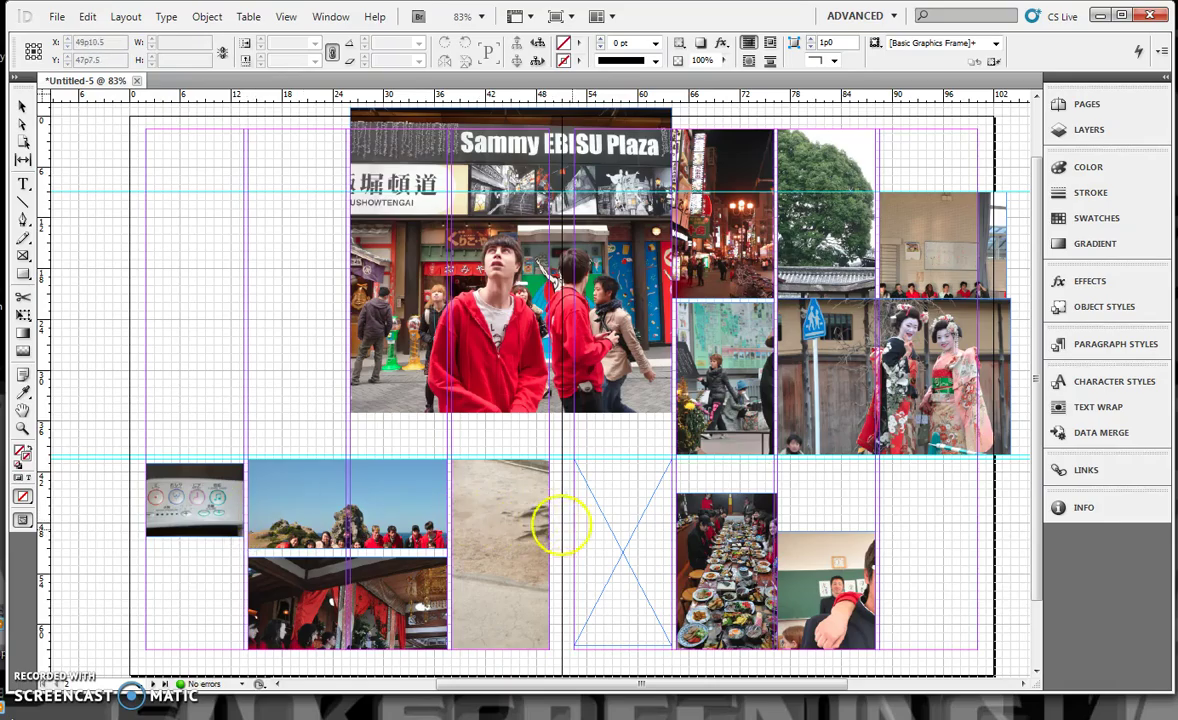
pyautogui.click(625, 538)
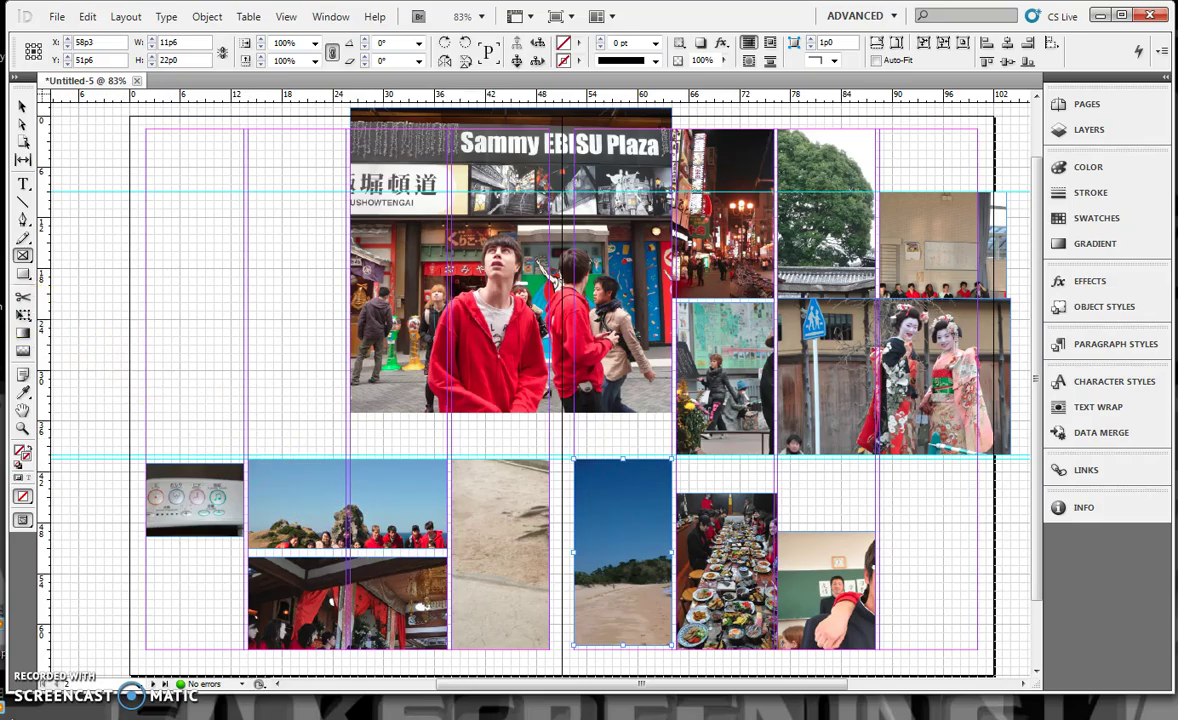
# Zoom in on the upper photos and trim the street photo frame's left edge to the guide.
pyautogui.click(22, 428)
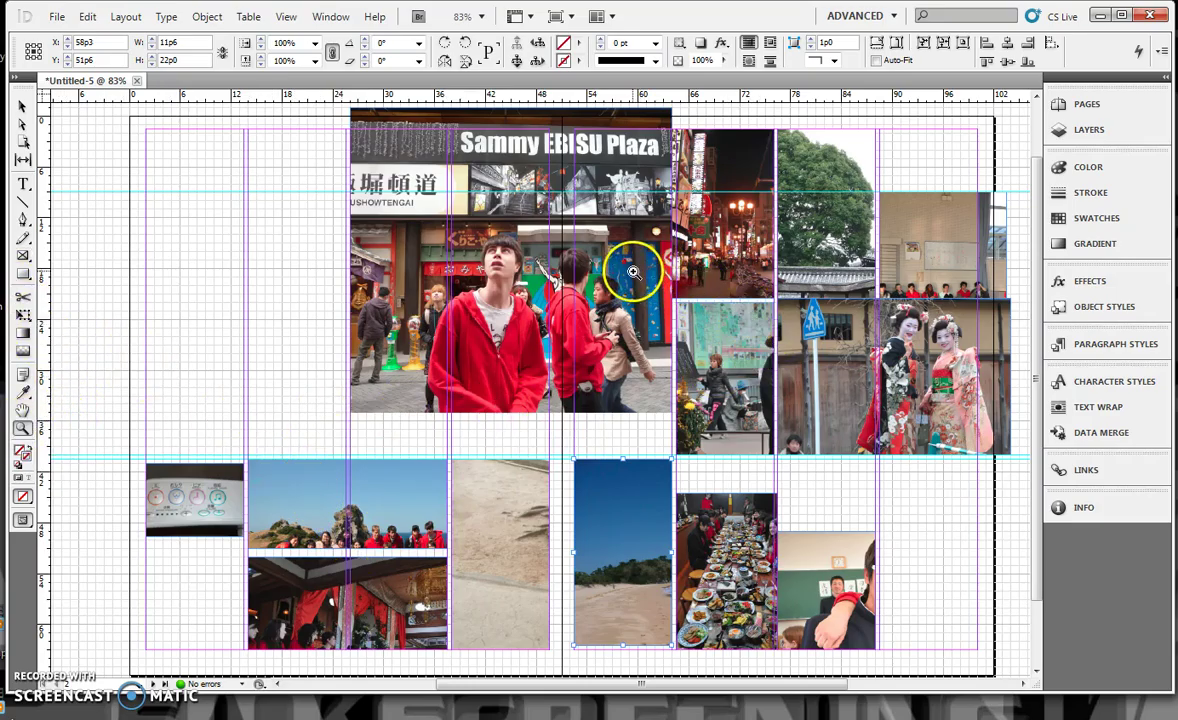
pyautogui.moveTo(605, 266); pyautogui.dragTo(818, 377)
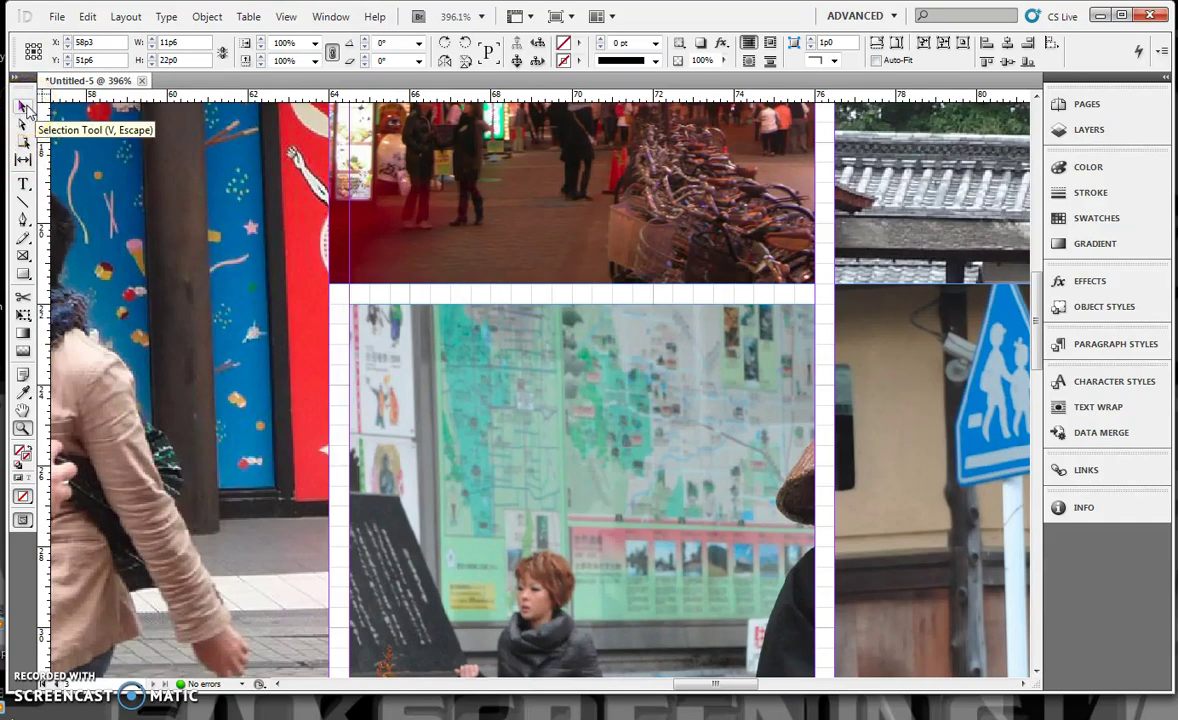
pyautogui.click(25, 108)
pyautogui.click(565, 188)
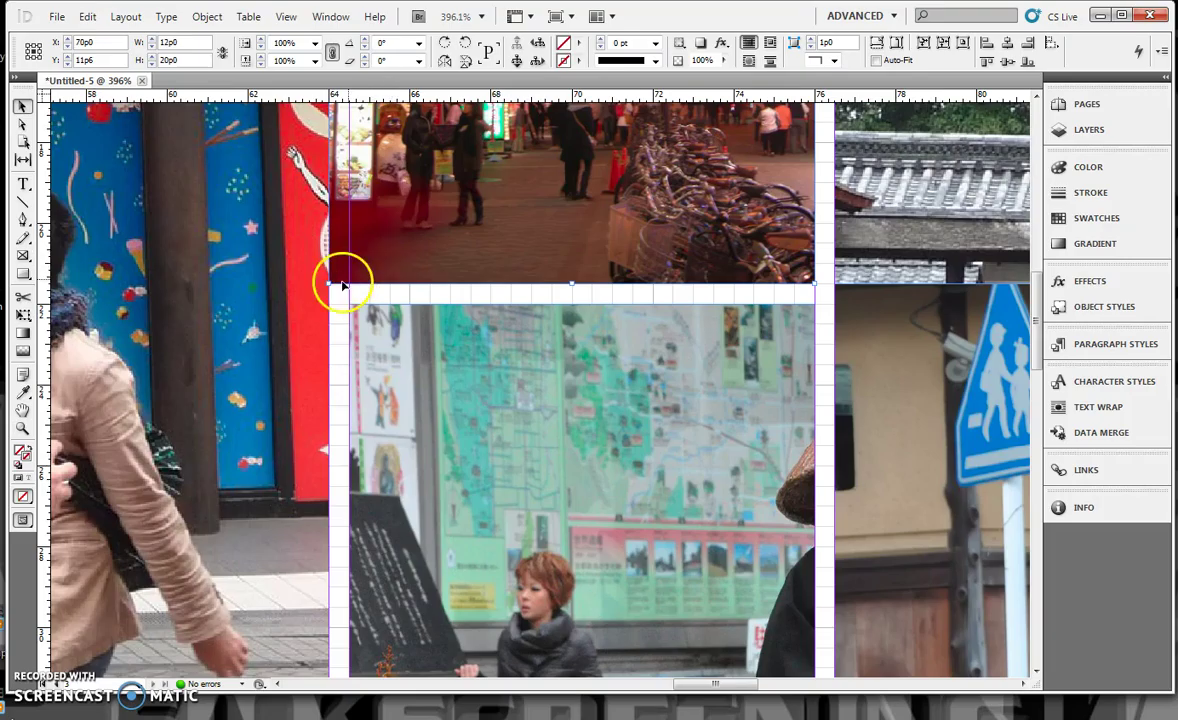
pyautogui.moveTo(329, 284); pyautogui.dragTo(349, 284)
pyautogui.moveTo(705, 685); pyautogui.dragTo(755, 692)
# Adjust the crossing-sign frame's top-right corner and lower its top edge to the guide.
pyautogui.click(688, 480)
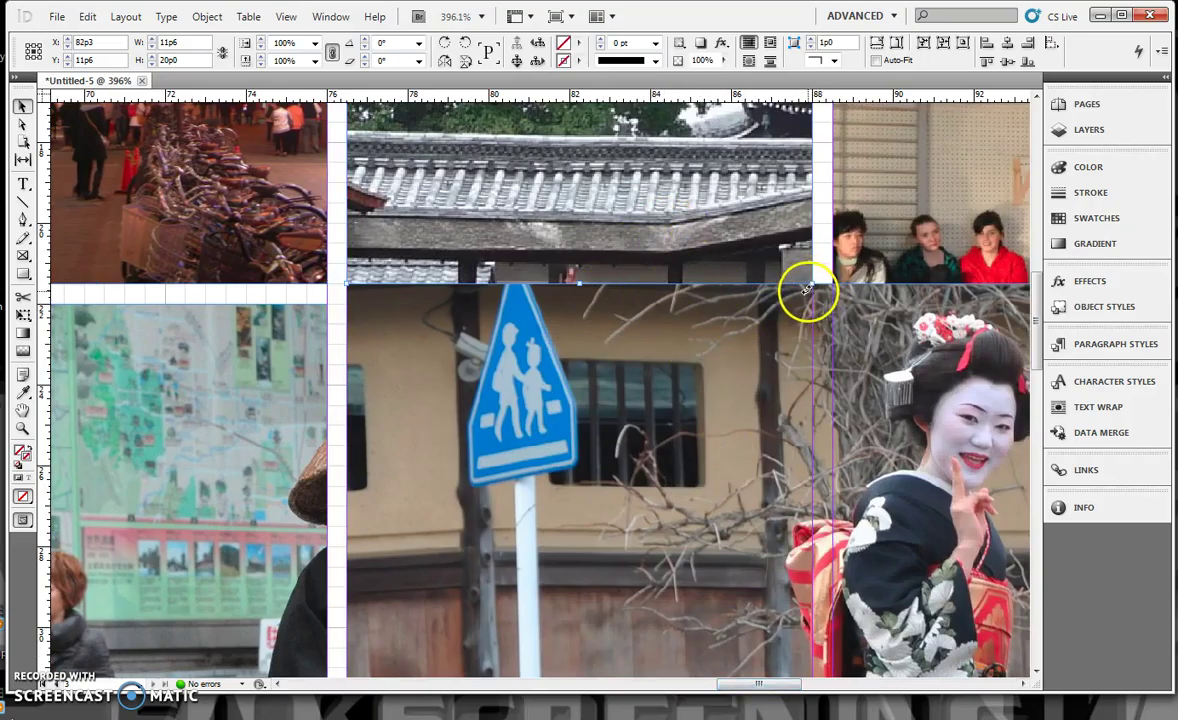
pyautogui.moveTo(811, 284); pyautogui.dragTo(814, 286)
pyautogui.moveTo(905, 284); pyautogui.dragTo(906, 307)
pyautogui.click(768, 688)
pyautogui.moveTo(768, 688); pyautogui.dragTo(690, 688)
# Snap a lower photo frame's top edge up to the guide.
pyautogui.scroll(-3, 760, 492)
pyautogui.scroll(-7, 760, 492)
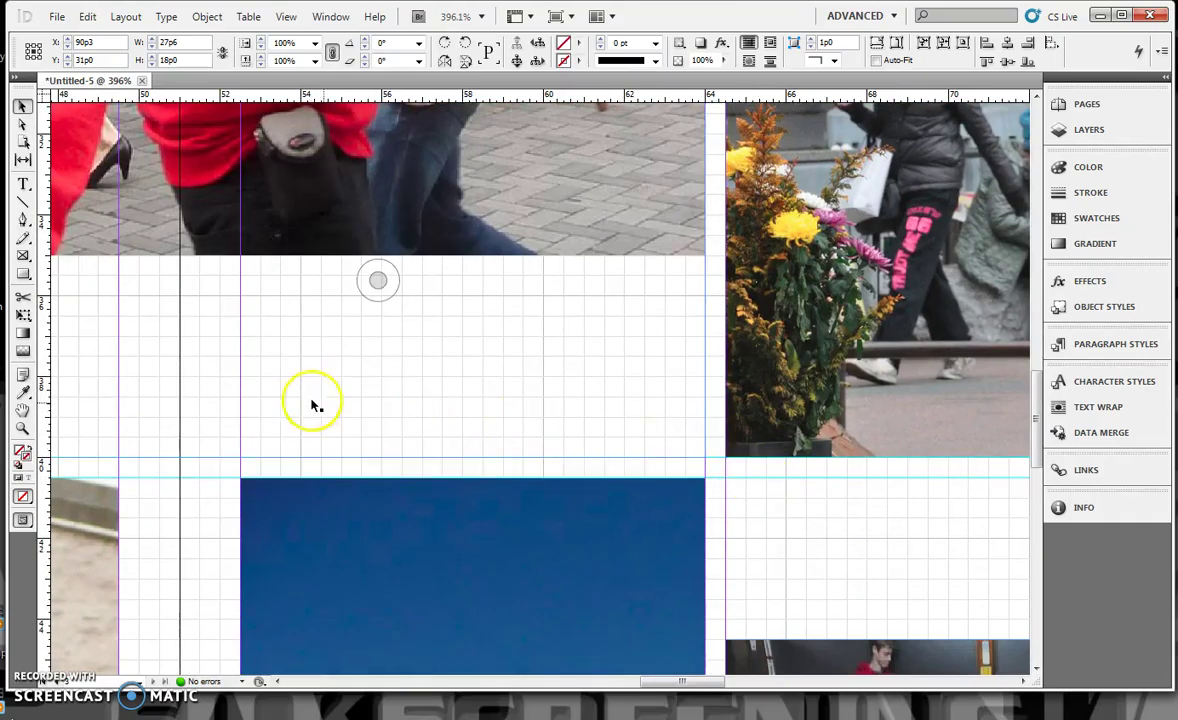
pyautogui.click(474, 241)
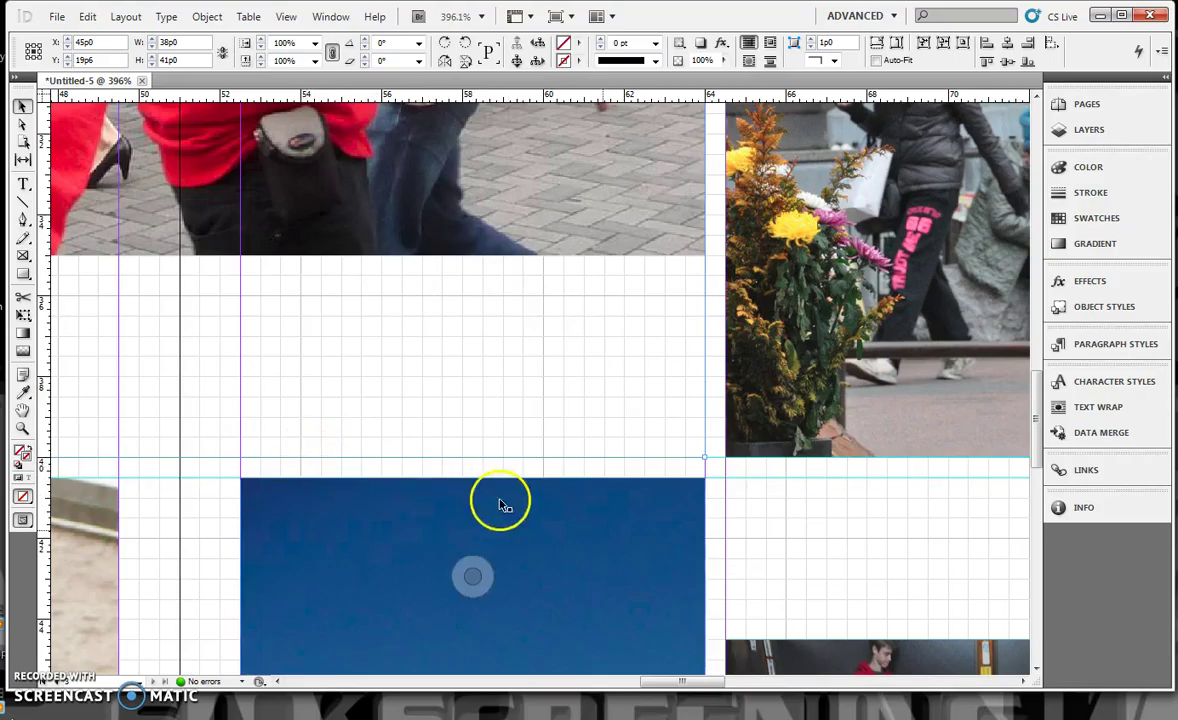
pyautogui.moveTo(686, 681); pyautogui.dragTo(486, 681)
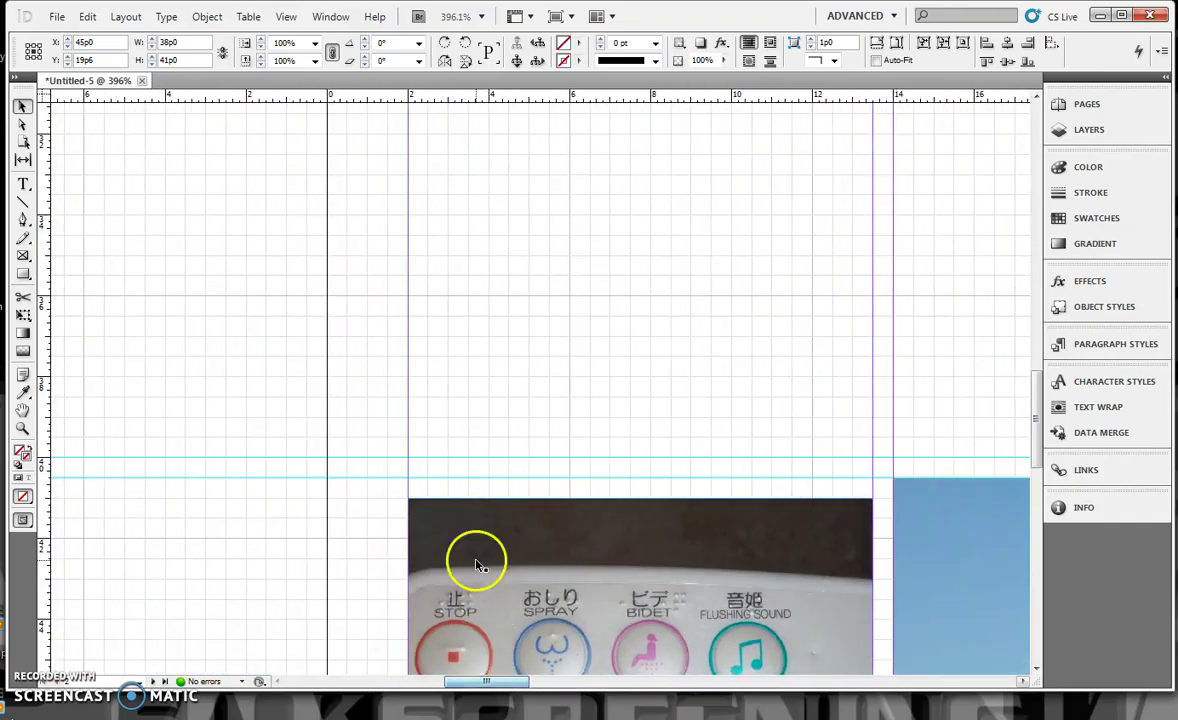
pyautogui.moveTo(590, 556); pyautogui.dragTo(594, 540)
pyautogui.scroll(-5, 700, 550)
pyautogui.scroll(-1, 660, 665)
# Extend the group photo frame to 23p6 by 11p0 and align the banquet frame's edge to the column guide.
pyautogui.moveTo(514, 683); pyautogui.dragTo(580, 681)
pyautogui.moveTo(652, 570); pyautogui.dragTo(650, 590)
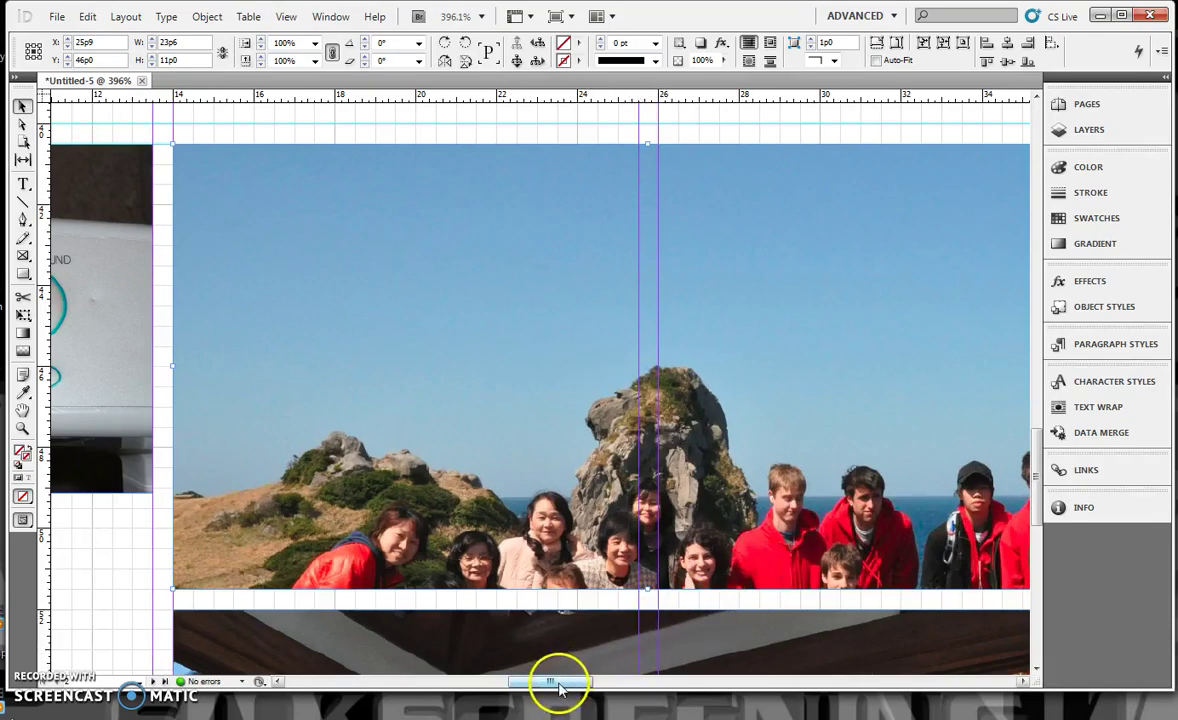
pyautogui.moveTo(557, 684); pyautogui.dragTo(739, 708)
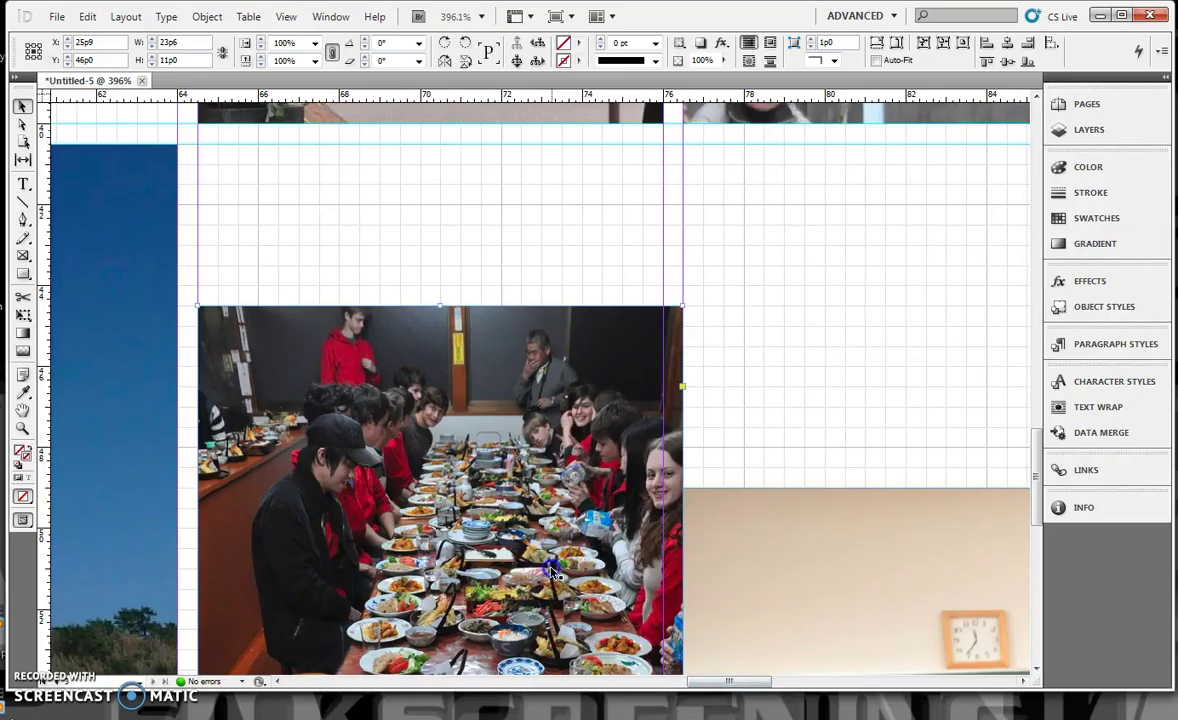
pyautogui.moveTo(682, 306); pyautogui.dragTo(665, 307)
pyautogui.scroll(-5, 743, 488)
pyautogui.scroll(-4, 743, 488)
pyautogui.scroll(3, 739, 494)
# Fit the spread in the window and fit the images proportionally inside their frames.
pyautogui.click(288, 17)
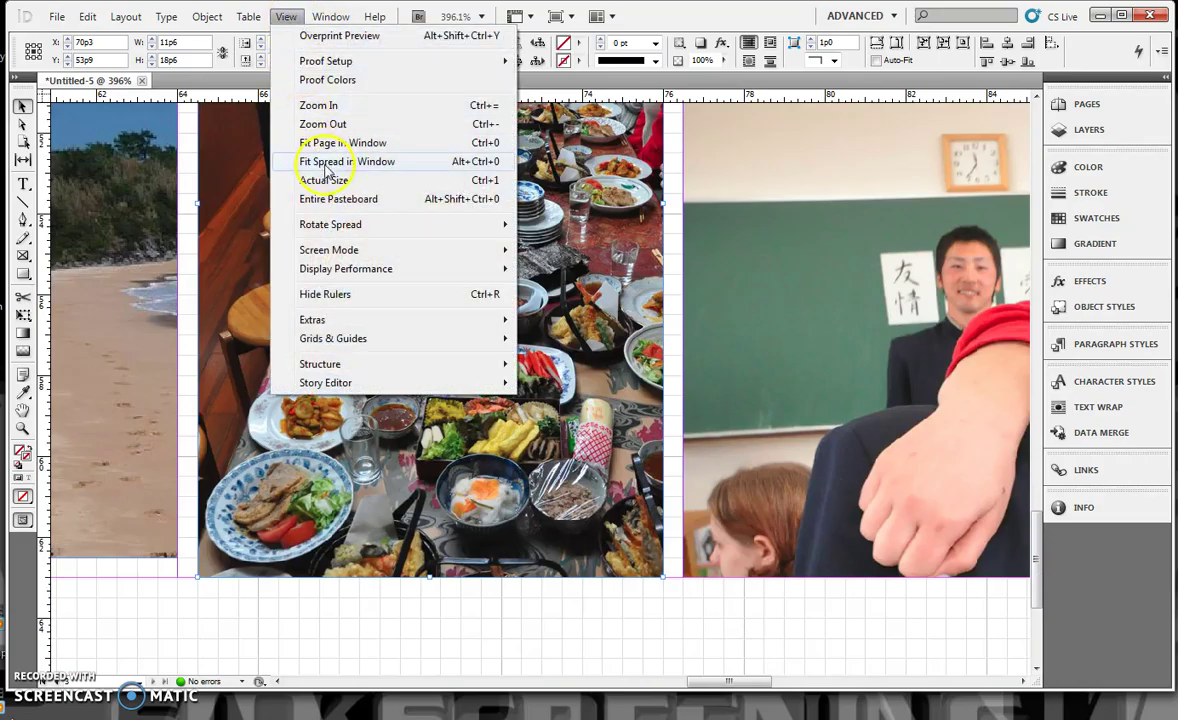
pyautogui.click(318, 160)
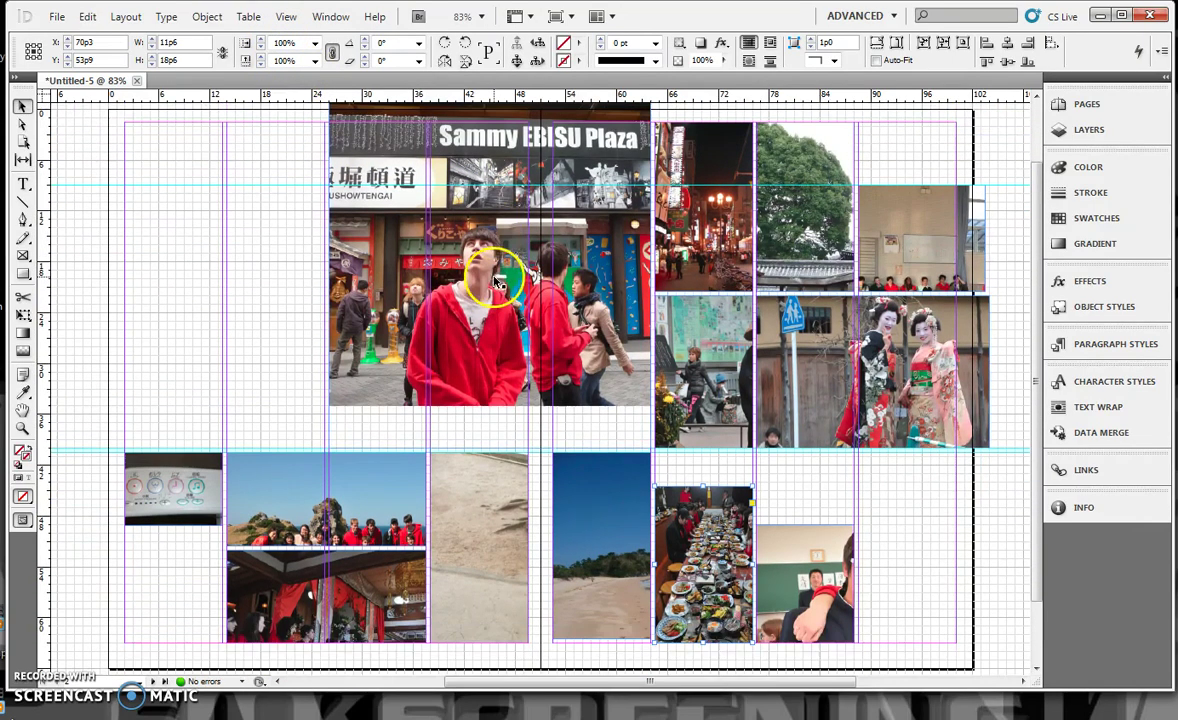
pyautogui.scroll(2, 544, 163)
pyautogui.rightClick(570, 312)
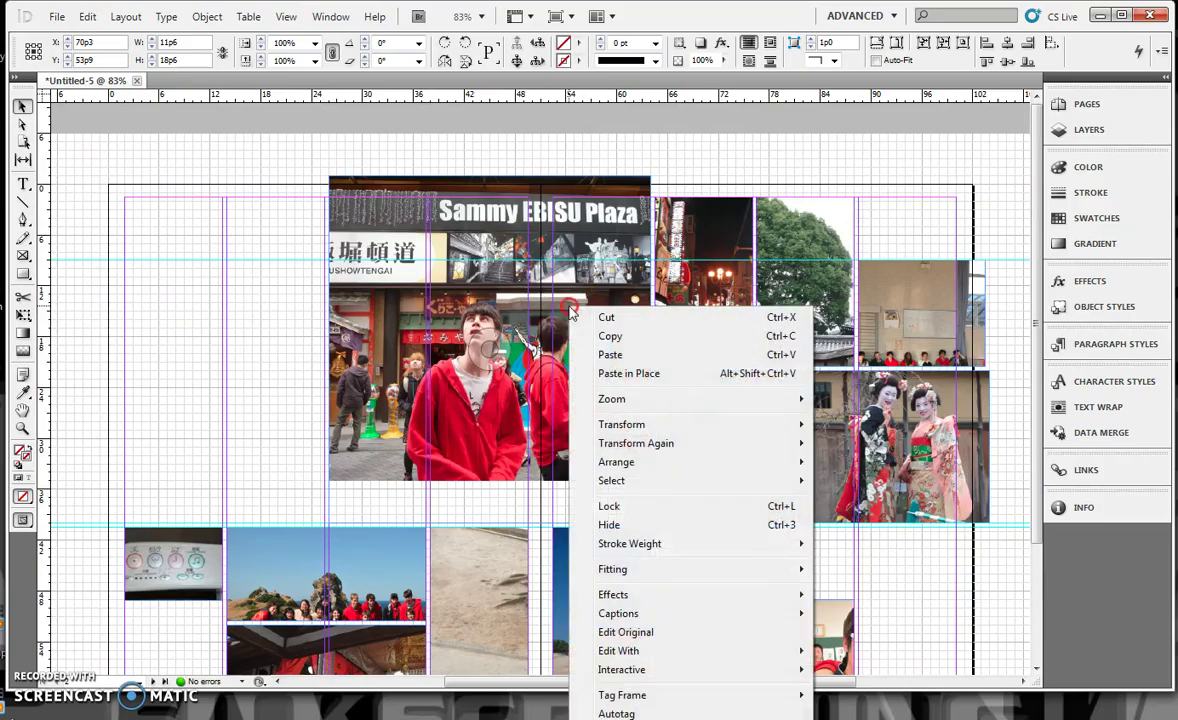
pyautogui.click(626, 570)
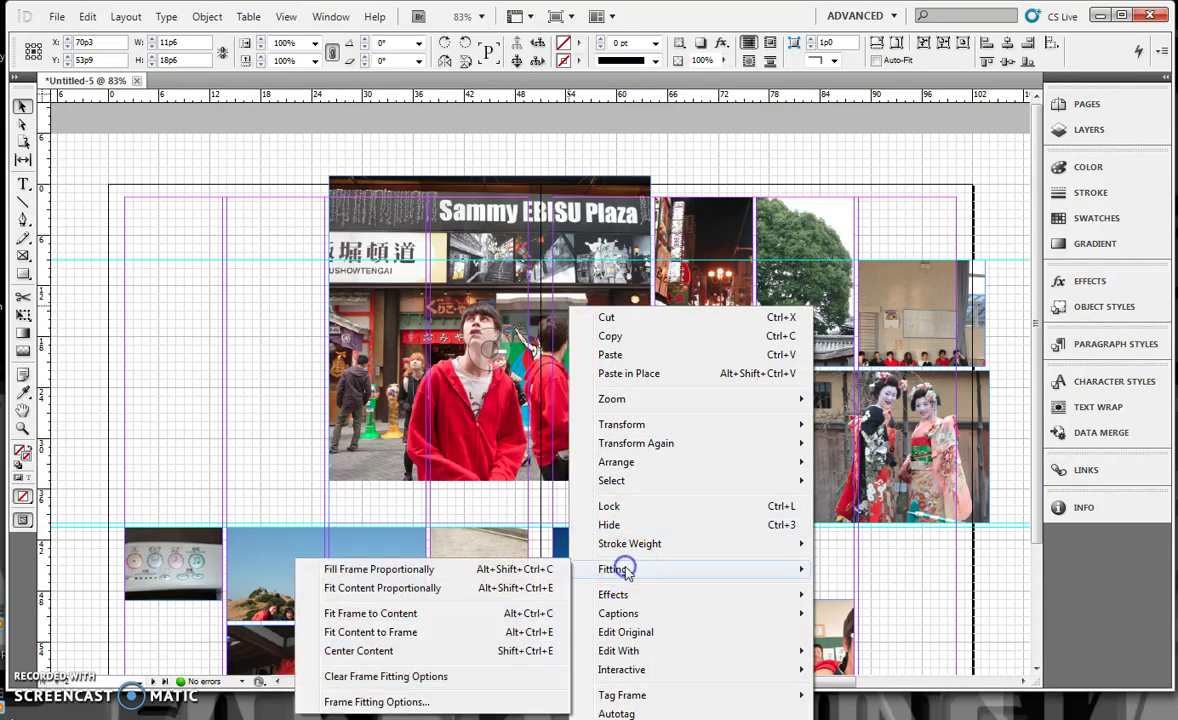
pyautogui.click(381, 588)
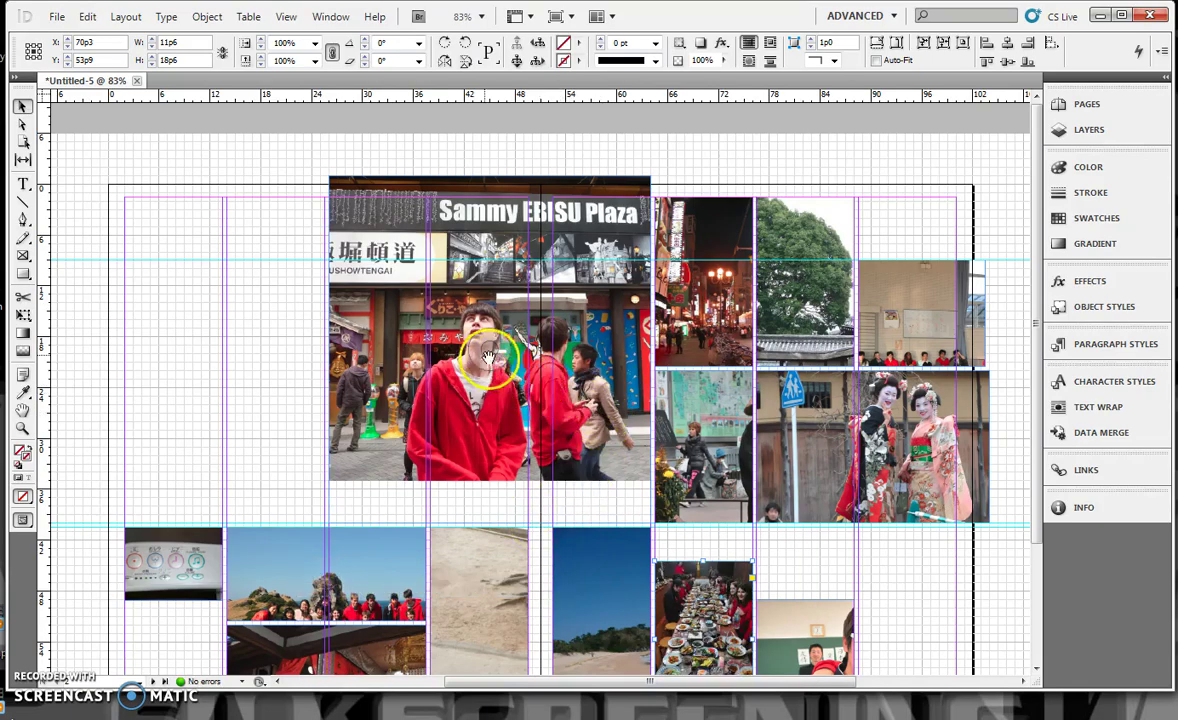
# Shrink the Sammy EBISU Plaza frame to its image, leaving a 38p0 by 28p6 frame.
pyautogui.click(455, 325)
pyautogui.rightClick(597, 362)
pyautogui.moveTo(641, 576)
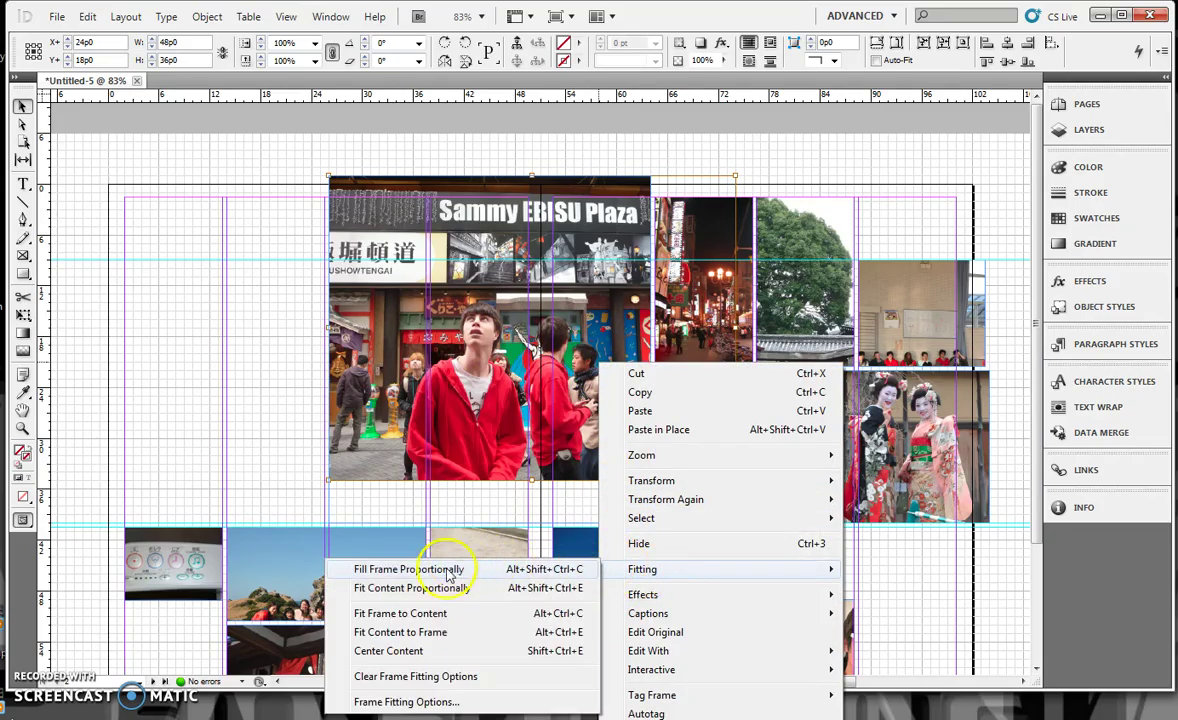
pyautogui.click(398, 612)
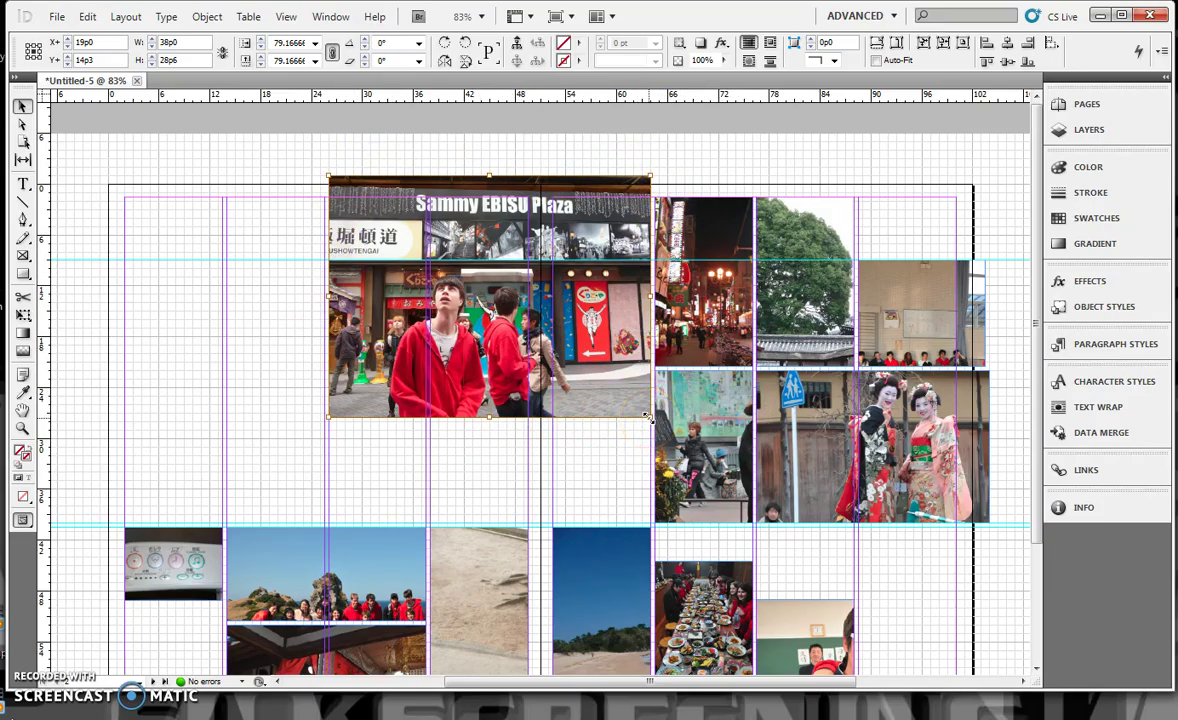
# Scale the Sammy EBISU Plaza photo up to roughly 66p4 by 49p9 and move it into the top area.
pyautogui.moveTo(647, 418); pyautogui.dragTo(818, 589)
pyautogui.moveTo(634, 469); pyautogui.dragTo(558, 394)
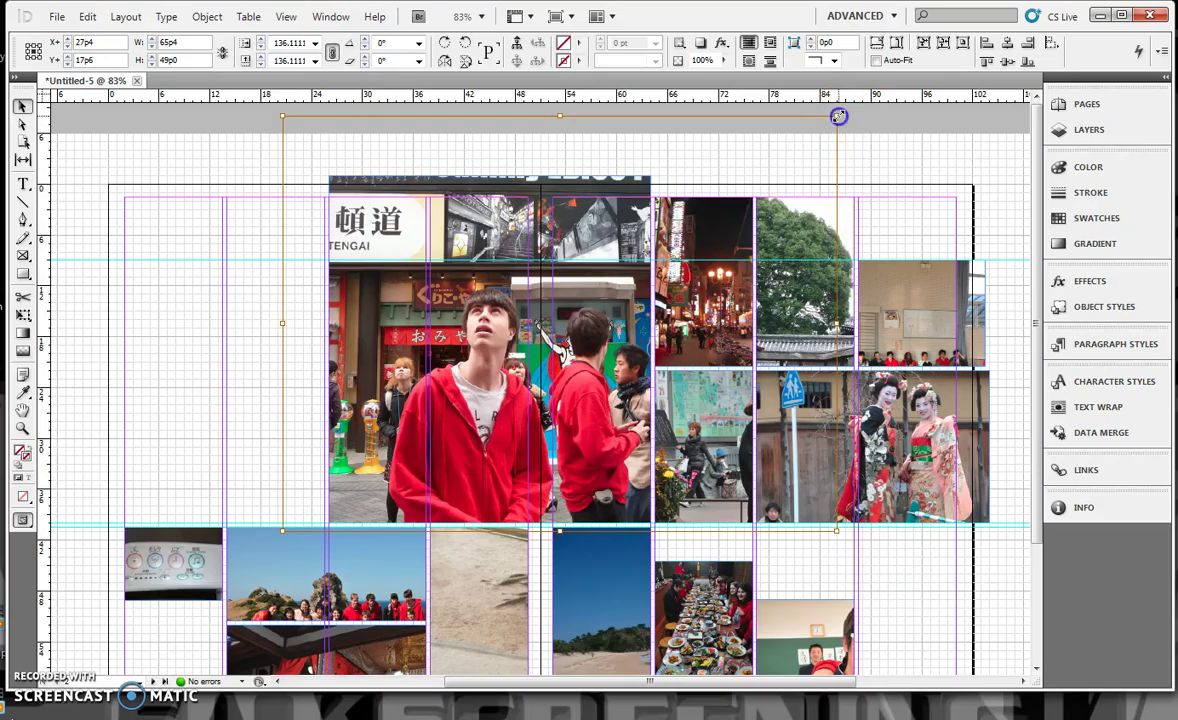
pyautogui.moveTo(839, 116); pyautogui.dragTo(844, 111)
pyautogui.click(898, 175)
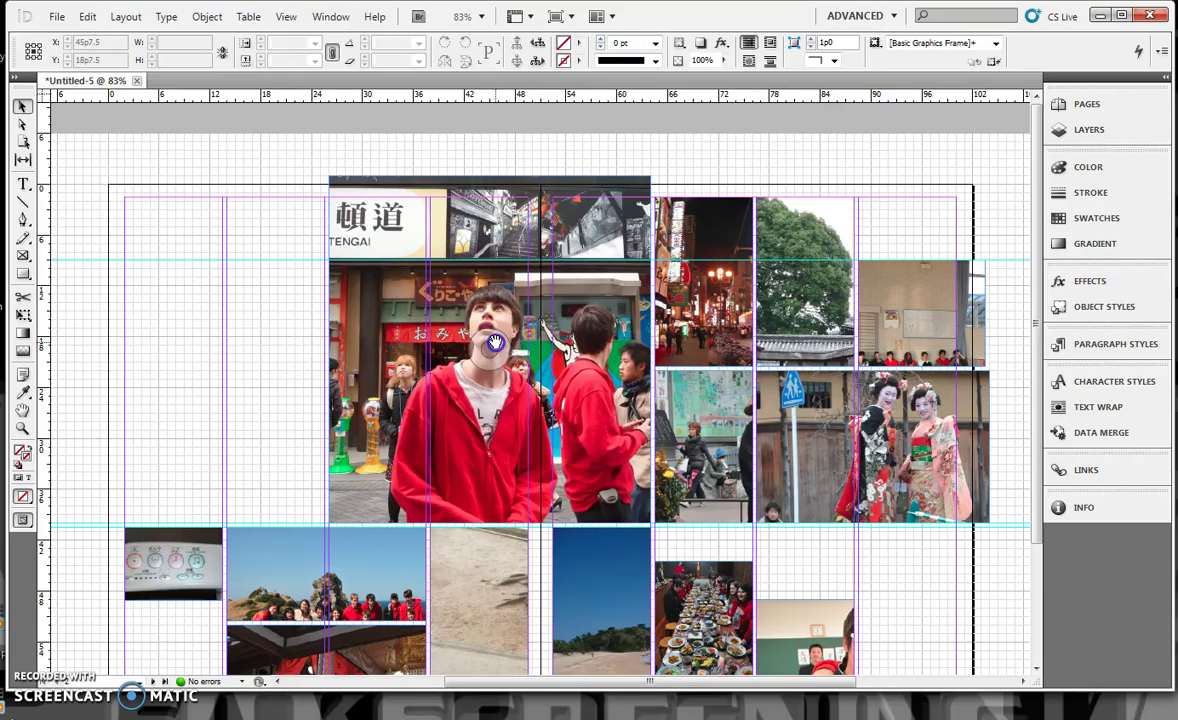
# Nudge the street, night-street and map images into better positions within their frames.
pyautogui.moveTo(495, 343); pyautogui.dragTo(495, 347)
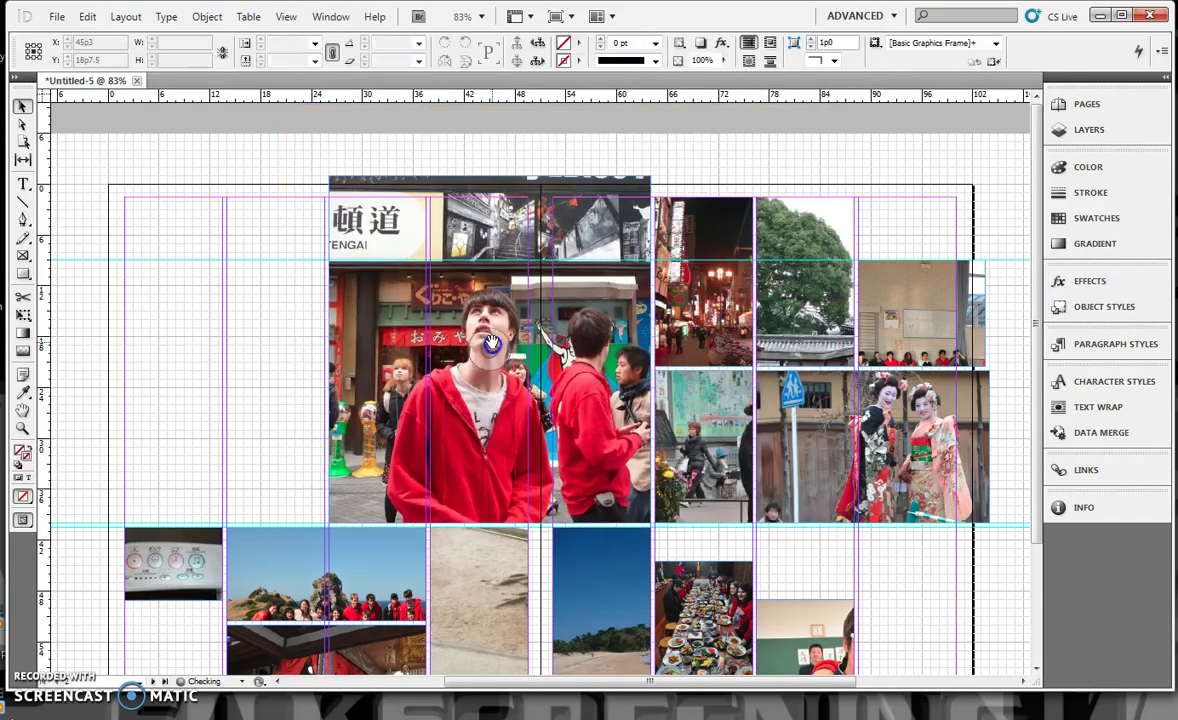
pyautogui.click(778, 278)
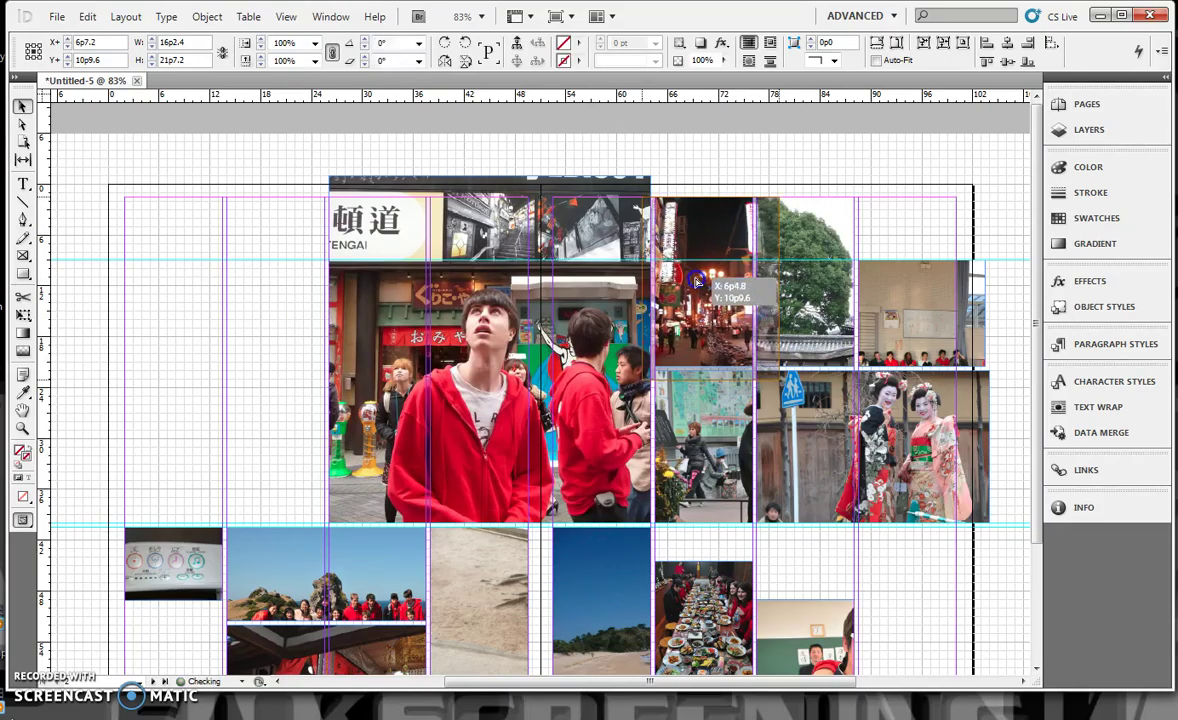
pyautogui.moveTo(697, 283); pyautogui.dragTo(810, 281)
pyautogui.moveTo(681, 403); pyautogui.dragTo(733, 333)
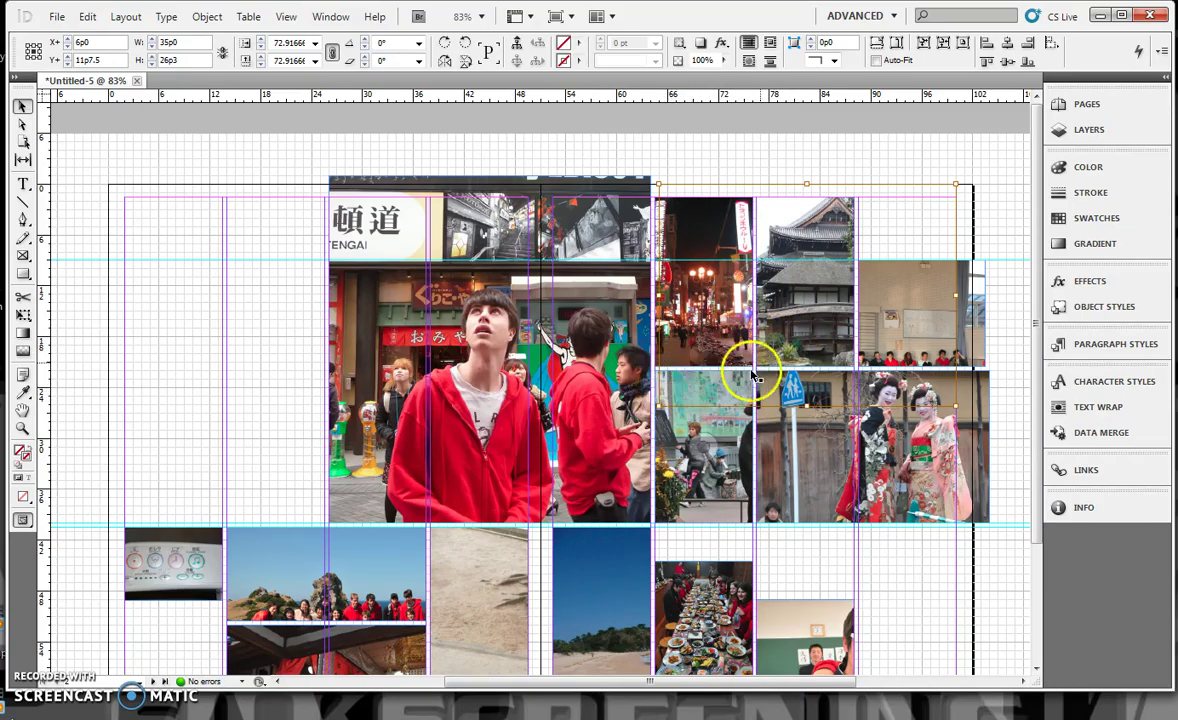
# Make the temple photo fill its frame proportionally at about 55.6% and shift it to show the pagoda.
pyautogui.rightClick(813, 329)
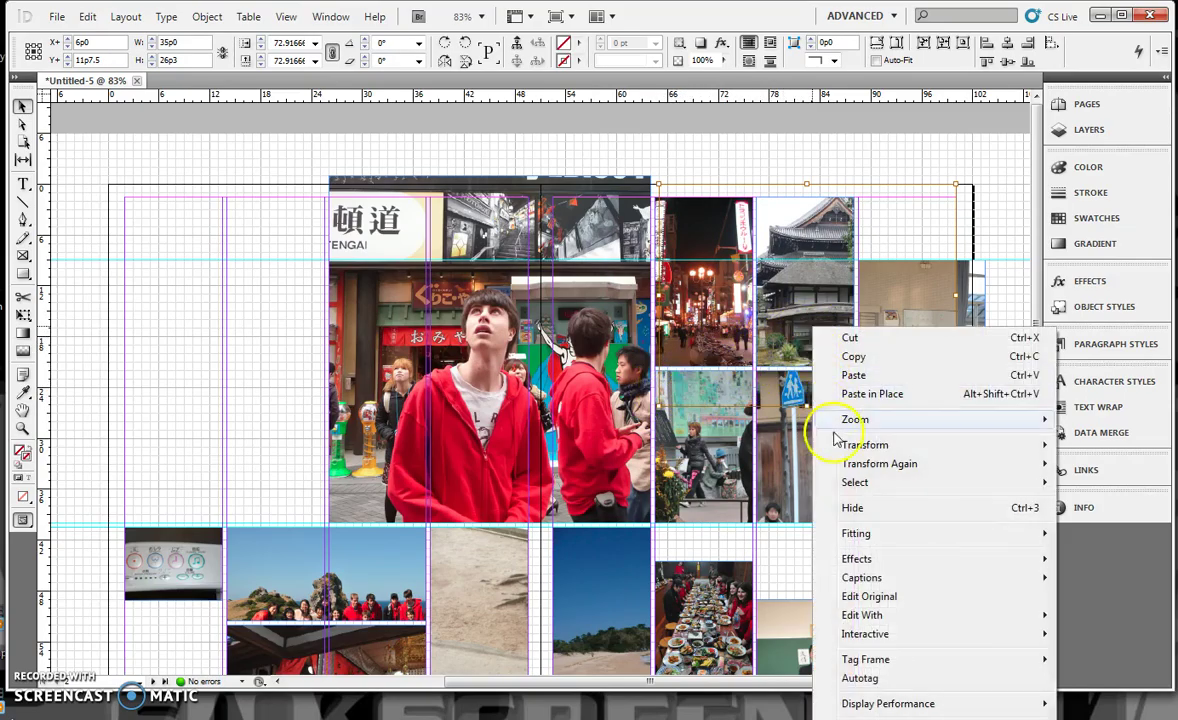
pyautogui.moveTo(855, 540)
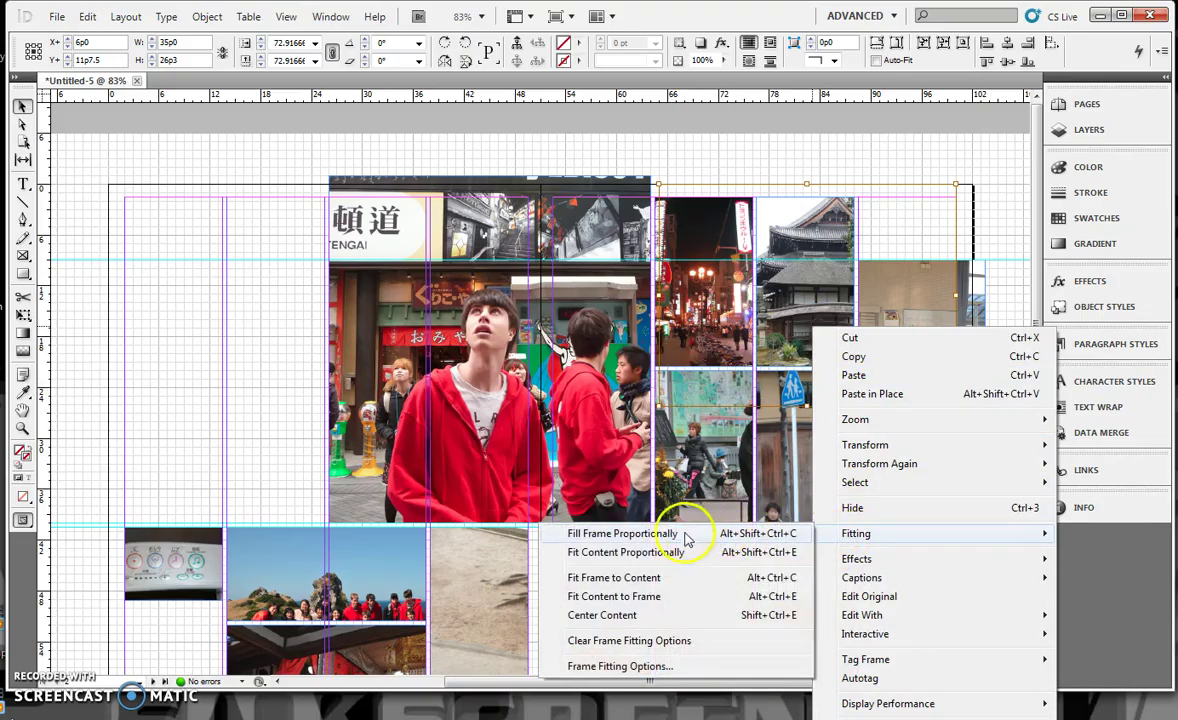
pyautogui.click(640, 534)
pyautogui.moveTo(876, 308); pyautogui.dragTo(764, 310)
pyautogui.click(926, 319)
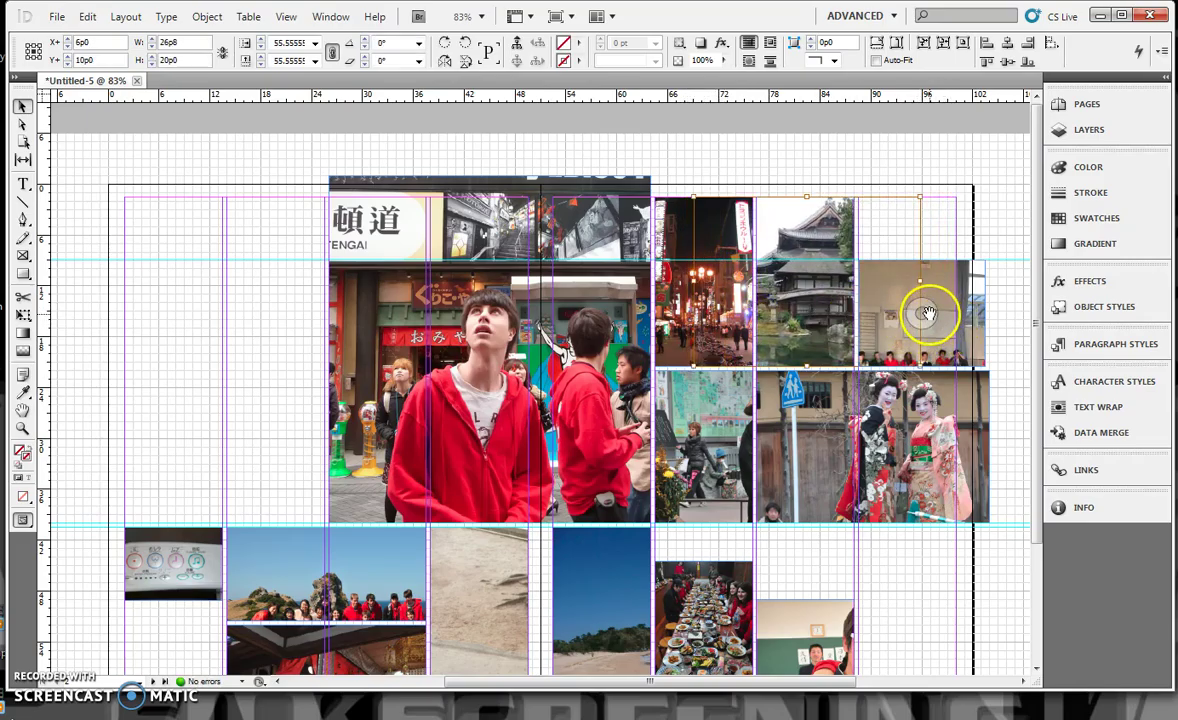
# Reposition the kendo photo, then shift the geisha image left and enlarge it to fill its frame.
pyautogui.moveTo(905, 308); pyautogui.dragTo(782, 268)
pyautogui.click(872, 447)
pyautogui.click(872, 447)
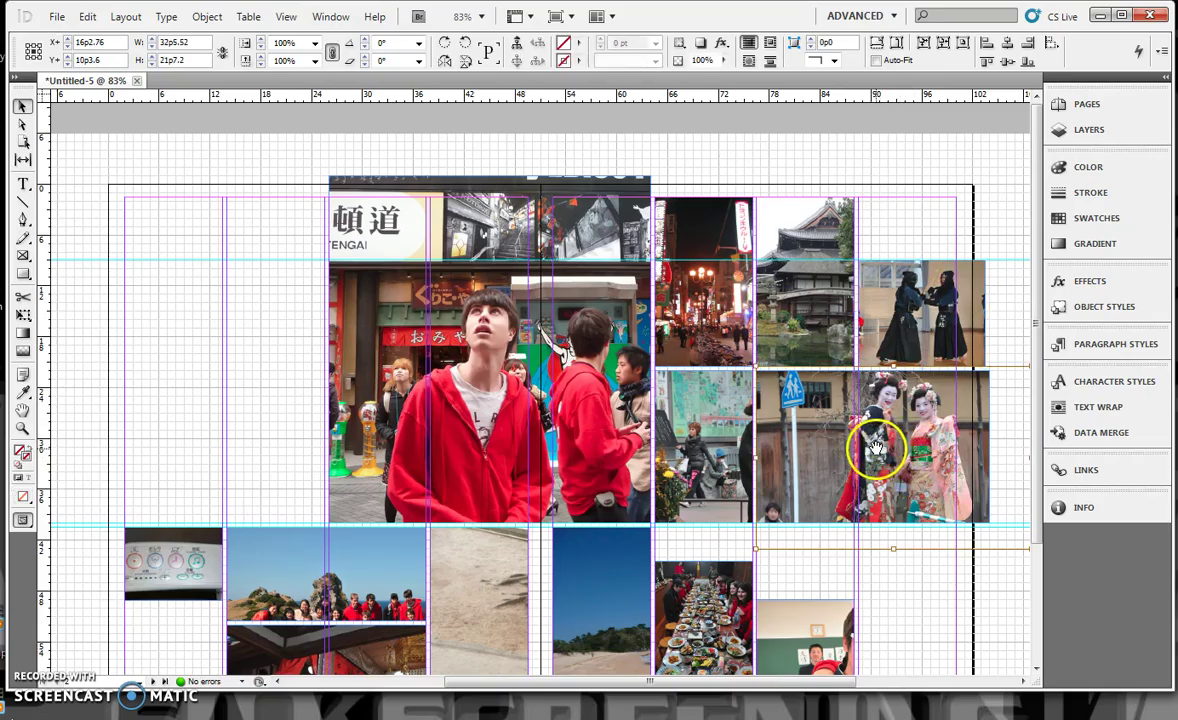
pyautogui.moveTo(876, 447); pyautogui.dragTo(830, 452)
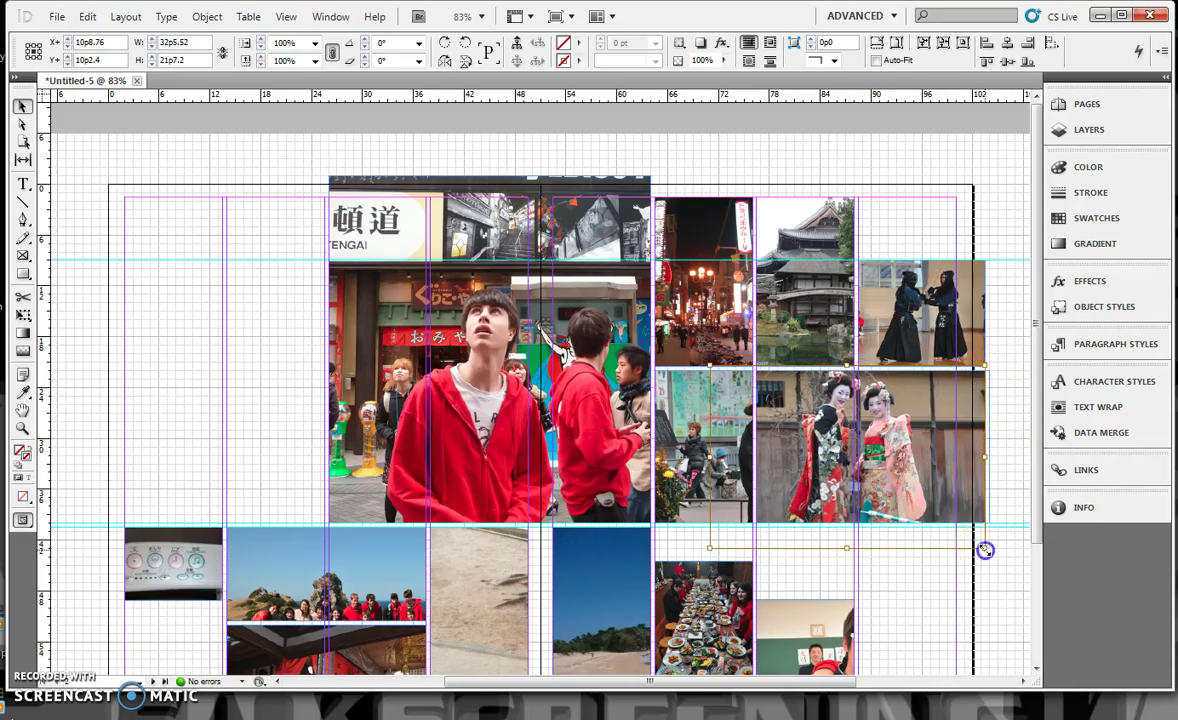
pyautogui.moveTo(985, 550); pyautogui.dragTo(994, 557)
# Make the monk photo fill its frame proportionally at 83.3% and reposition it.
pyautogui.click(689, 452)
pyautogui.moveTo(697, 449); pyautogui.dragTo(606, 446)
pyautogui.rightClick(716, 437)
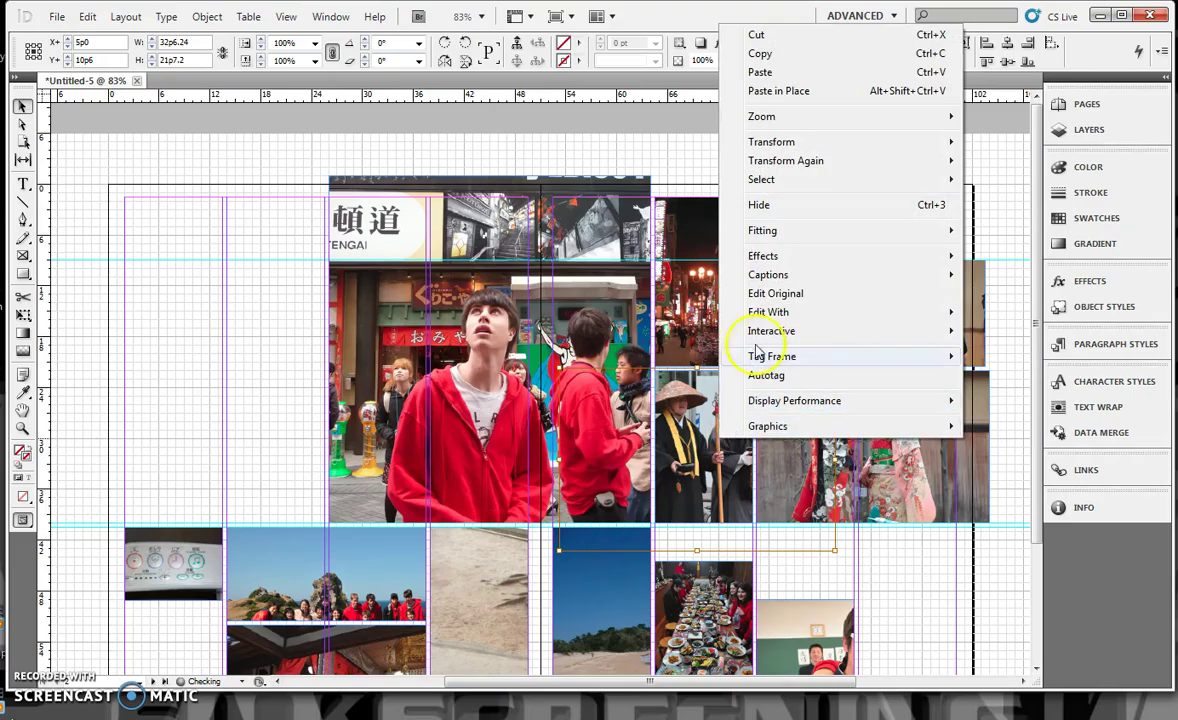
pyautogui.moveTo(783, 237)
pyautogui.click(640, 231)
pyautogui.moveTo(665, 400); pyautogui.dragTo(643, 441)
# Shift the gauge photo beside the group photo and enlarge its frame.
pyautogui.scroll(-3, 504, 541)
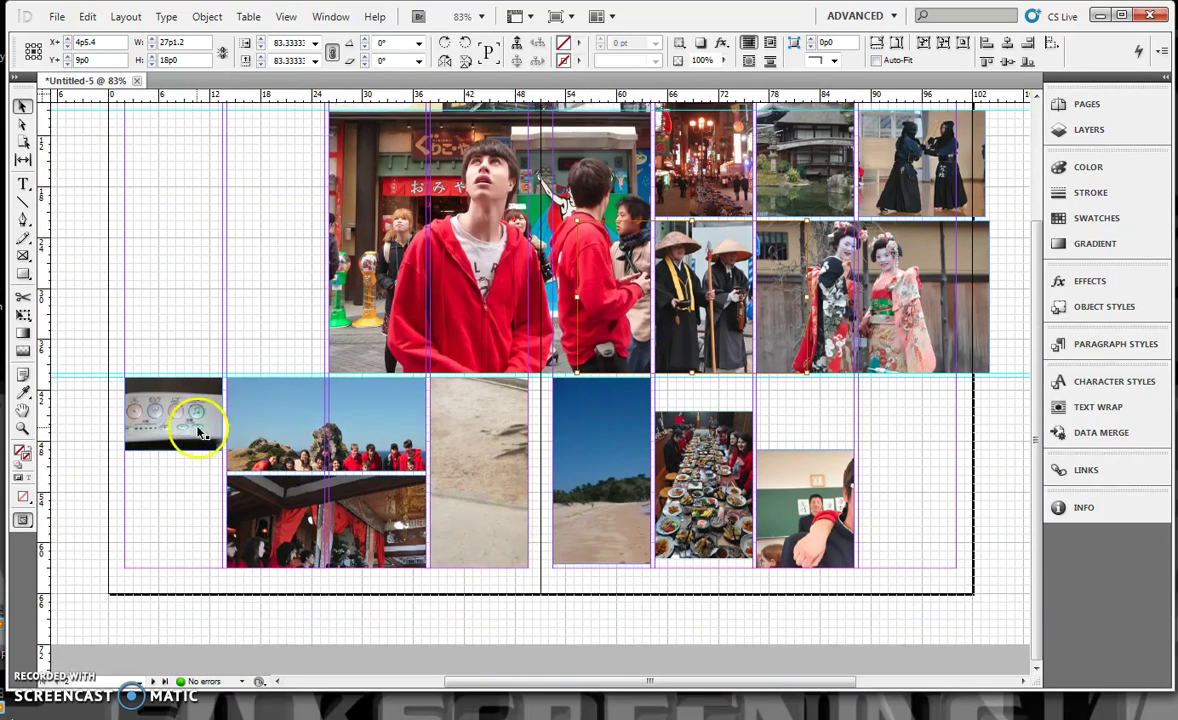
pyautogui.moveTo(197, 408)
pyautogui.mouseDown()
pyautogui.moveTo(229, 394)
pyautogui.moveTo(229, 381)
pyautogui.moveTo(179, 424)
pyautogui.mouseUp()
pyautogui.moveTo(222, 379); pyautogui.dragTo(236, 374)
pyautogui.moveTo(171, 402); pyautogui.dragTo(176, 402)
# Shorten and crop the gauge photo frame to a short wide strip.
pyautogui.click(165, 489)
pyautogui.click(179, 452)
pyautogui.click(173, 449)
pyautogui.moveTo(174, 450); pyautogui.dragTo(185, 433)
pyautogui.click(180, 477)
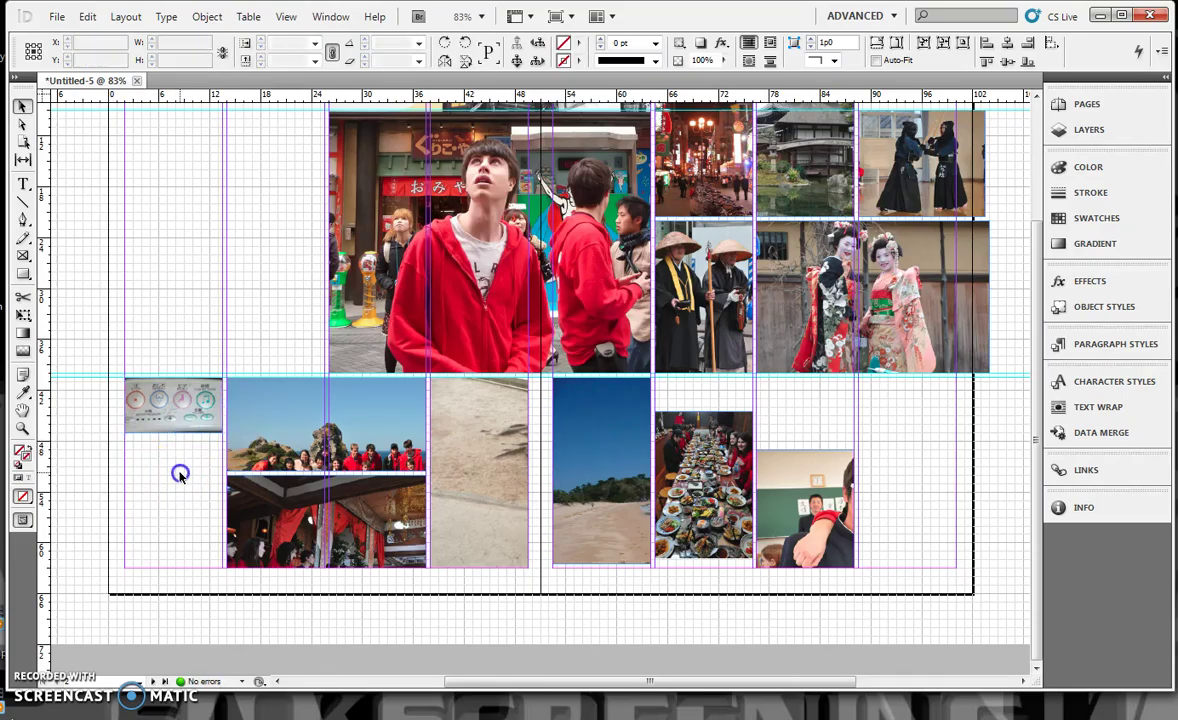
pyautogui.click(175, 405)
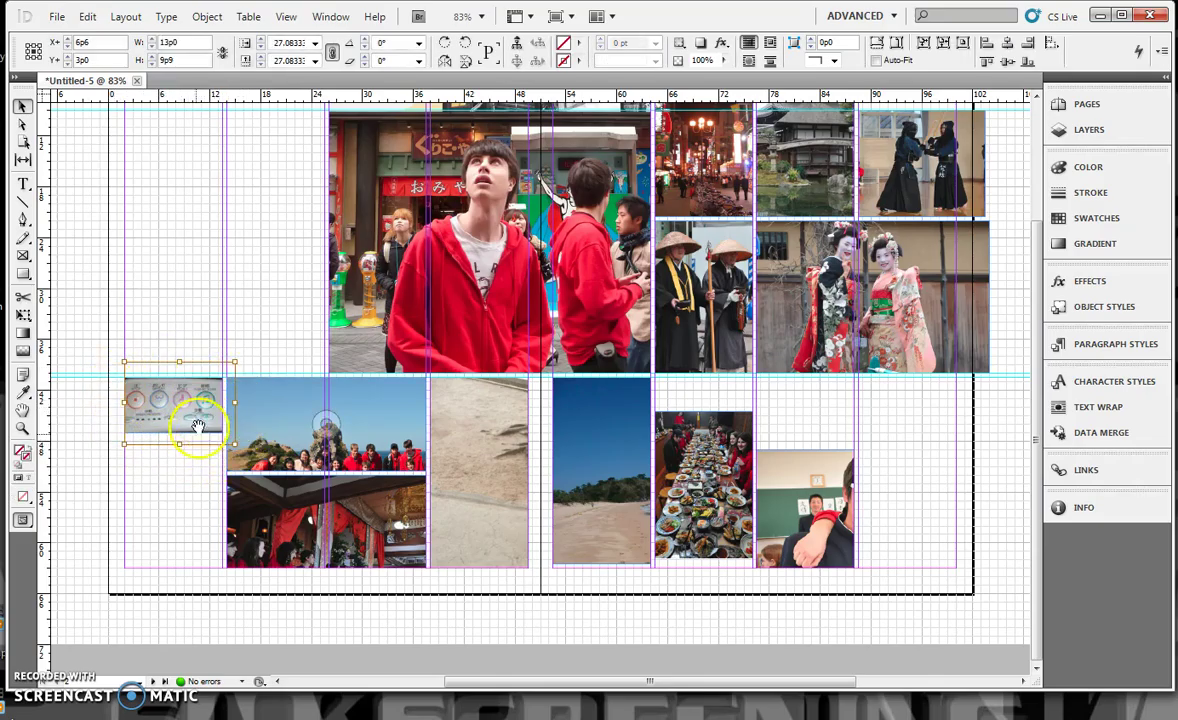
pyautogui.click(200, 445)
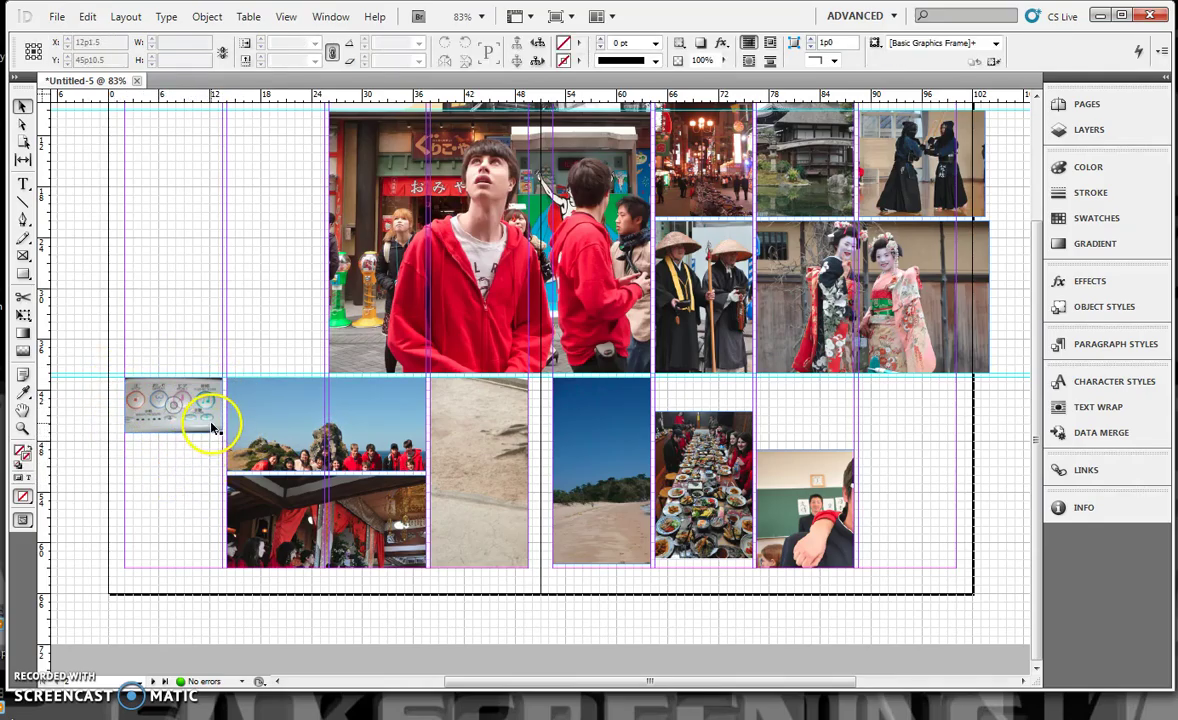
pyautogui.click(212, 426)
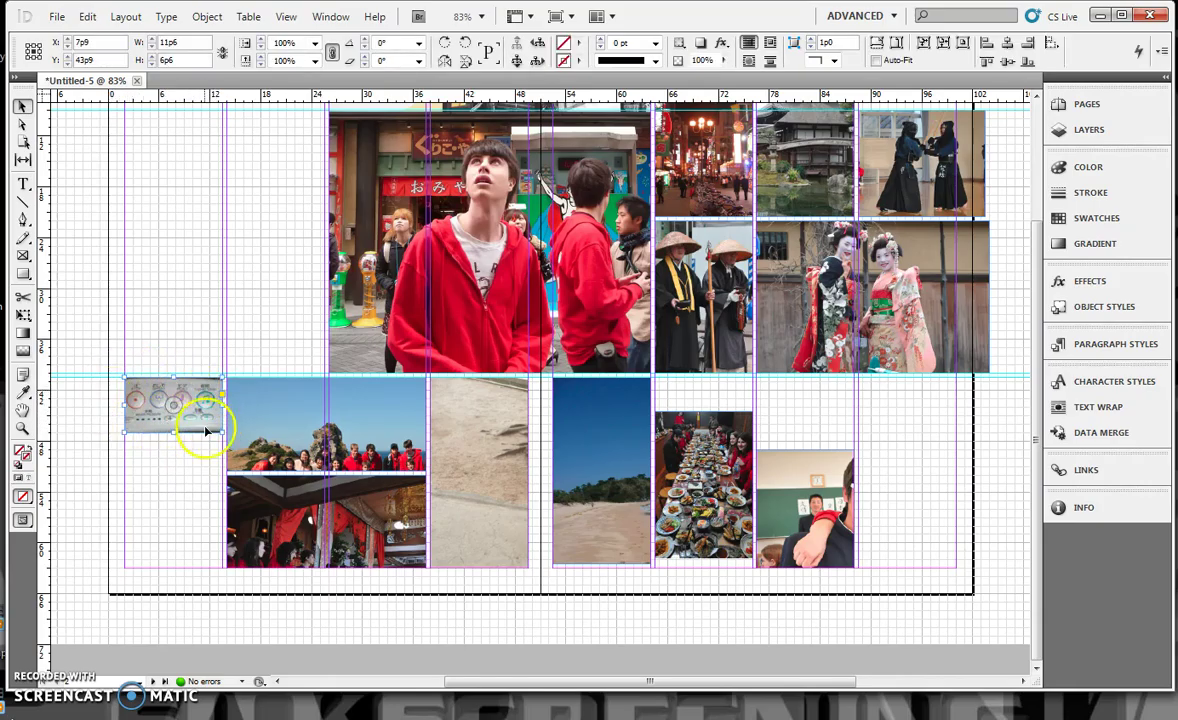
pyautogui.moveTo(216, 428)
pyautogui.mouseDown()
pyautogui.moveTo(258, 470)
pyautogui.moveTo(222, 425)
pyautogui.mouseUp()
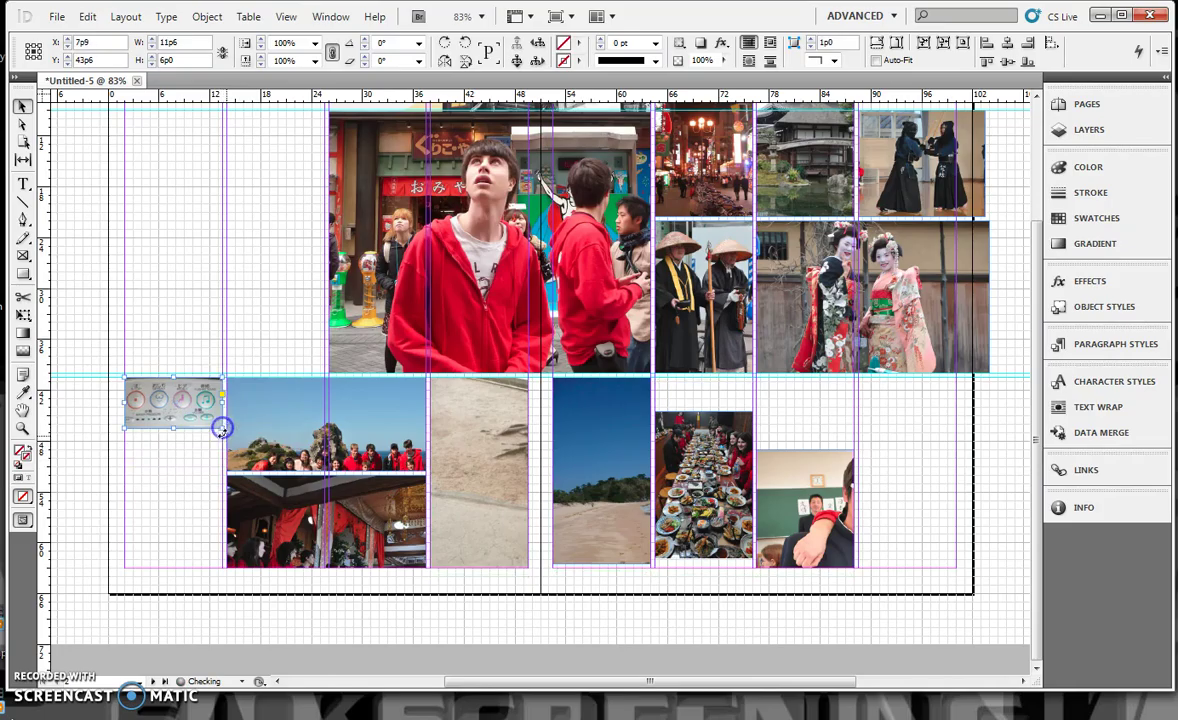
# Scale the group photo down to about 85.4% and position it so everyone shows.
pyautogui.moveTo(329, 426); pyautogui.dragTo(318, 385)
pyautogui.click(326, 424)
pyautogui.moveTo(488, 521); pyautogui.dragTo(444, 480)
pyautogui.moveTo(371, 434); pyautogui.dragTo(377, 441)
# Scale the lower temple photo to about 77% and move it up in its frame.
pyautogui.click(326, 515)
pyautogui.click(434, 511)
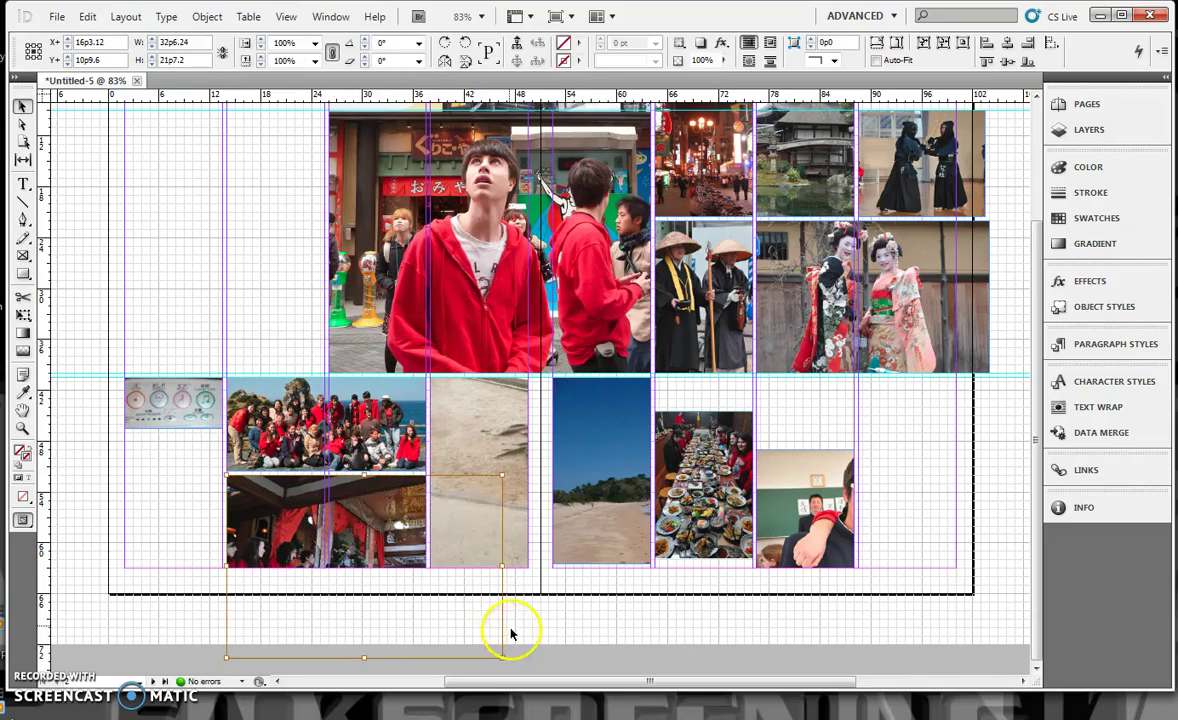
pyautogui.moveTo(502, 658); pyautogui.dragTo(439, 589)
pyautogui.moveTo(389, 534); pyautogui.dragTo(405, 518)
# Shrink the deer photo to about 27% and centre it in its frame.
pyautogui.click(505, 515)
pyautogui.moveTo(478, 474); pyautogui.dragTo(430, 458)
pyautogui.click(400, 500)
pyautogui.click(472, 473)
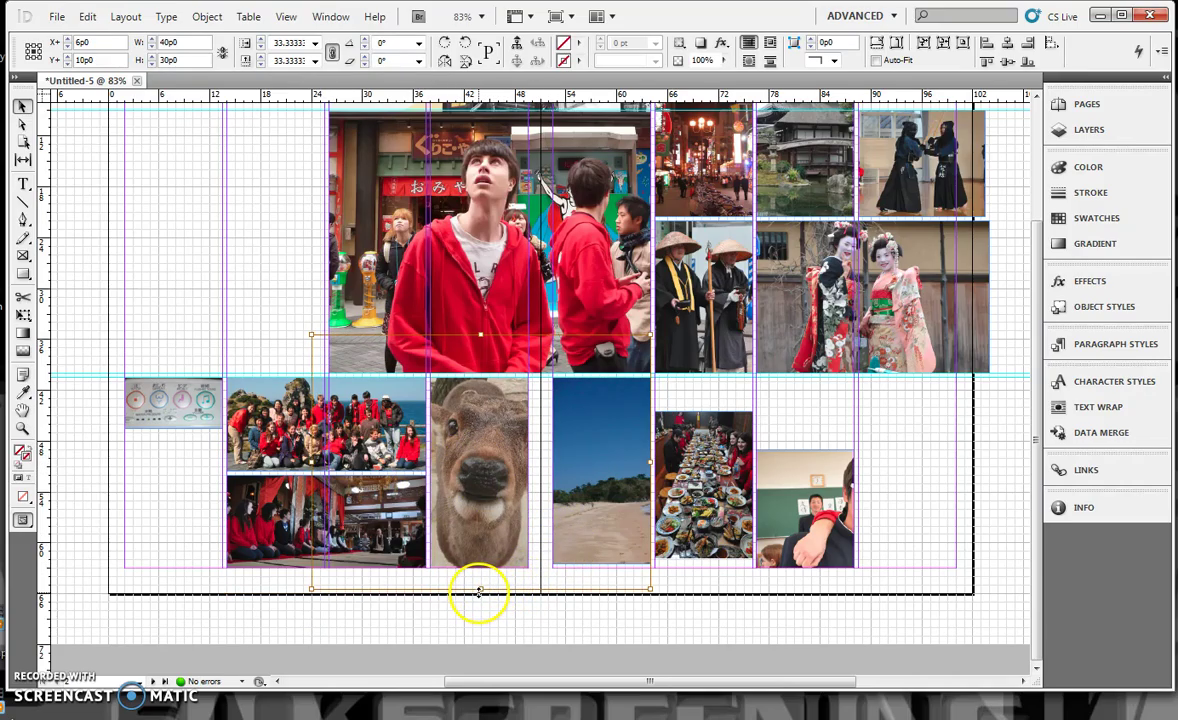
pyautogui.moveTo(479, 591); pyautogui.dragTo(481, 563)
pyautogui.moveTo(481, 334); pyautogui.dragTo(481, 360)
pyautogui.moveTo(479, 434); pyautogui.dragTo(471, 440)
# Move the food photo frame slightly down.
pyautogui.click(629, 609)
pyautogui.click(712, 484)
pyautogui.moveTo(710, 484); pyautogui.dragTo(712, 491)
# Fit the food photo proportionally and shorten its frame from the top.
pyautogui.rightClick(712, 491)
pyautogui.moveTo(708, 283)
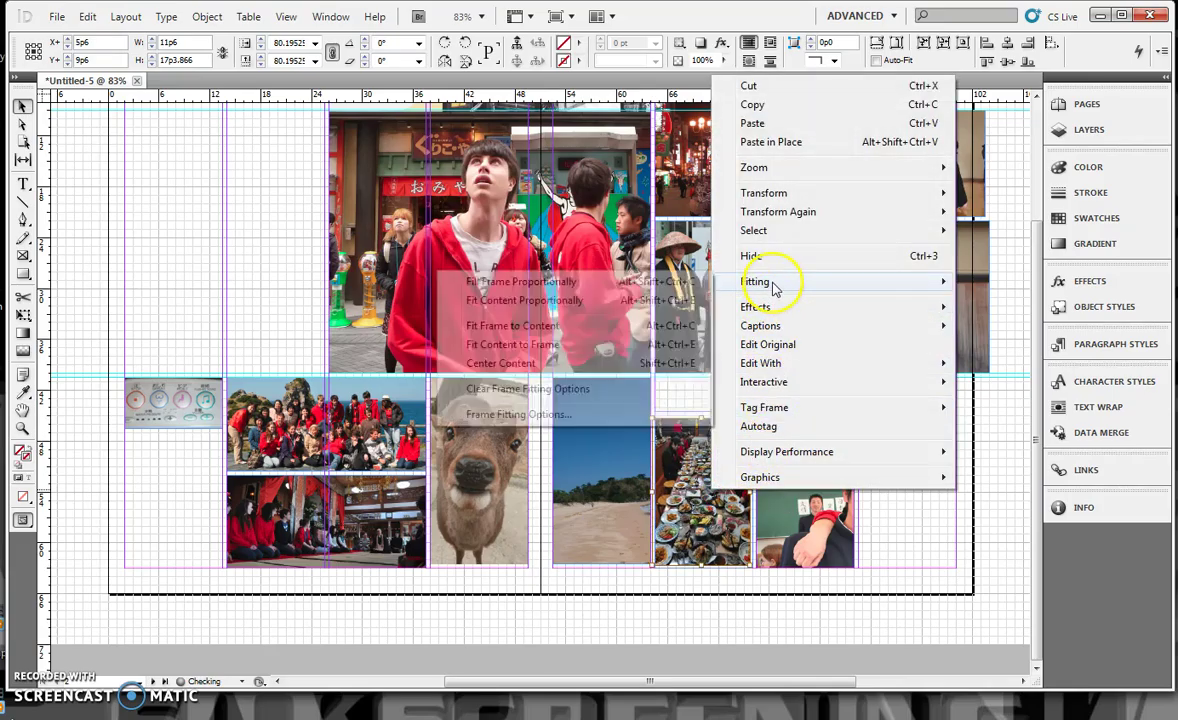
pyautogui.click(553, 302)
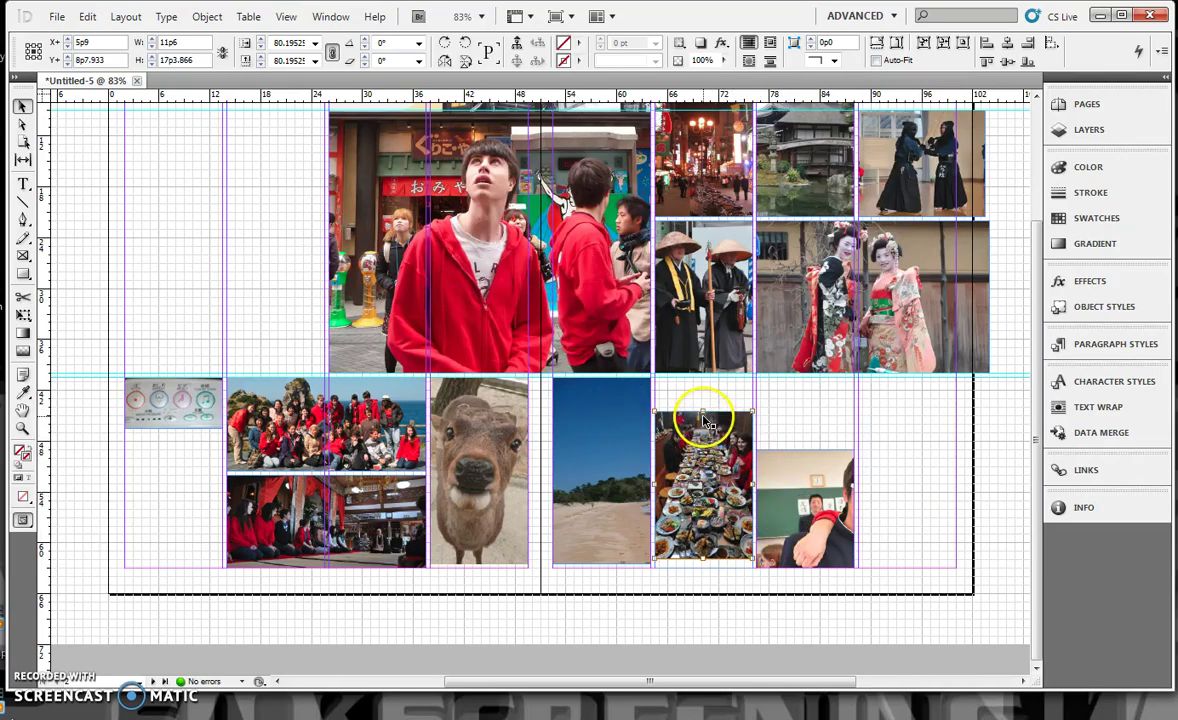
pyautogui.moveTo(690, 508); pyautogui.dragTo(692, 508)
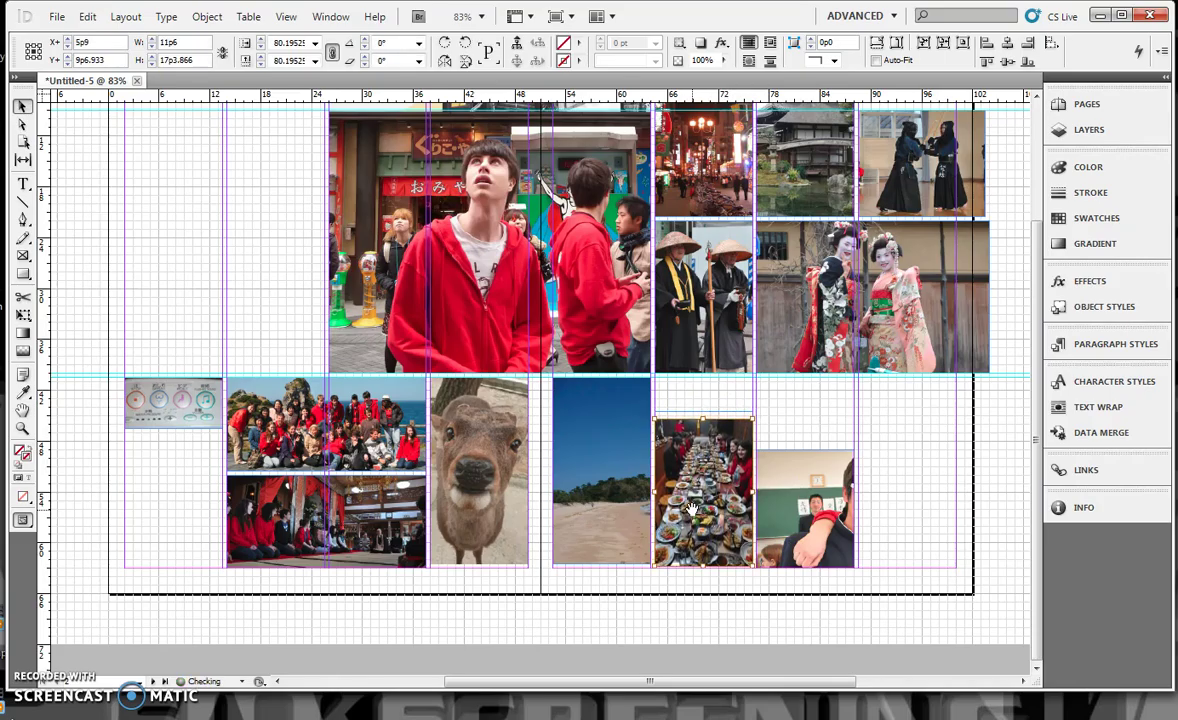
pyautogui.click(692, 492)
pyautogui.click(721, 402)
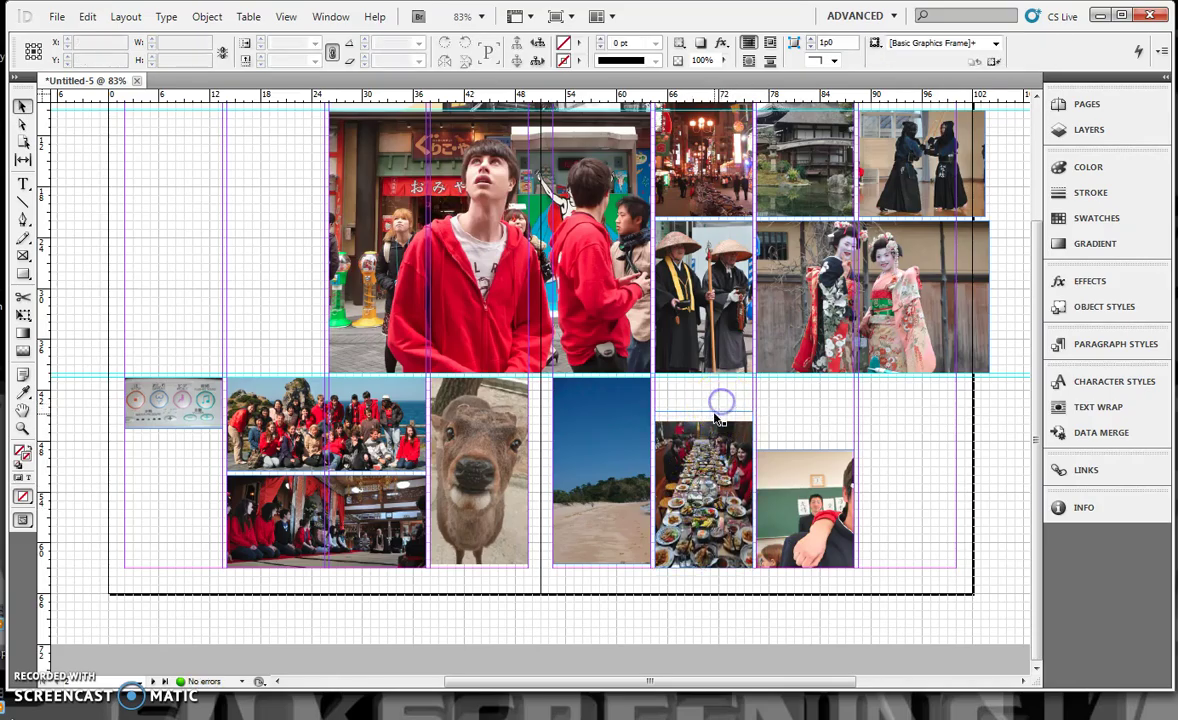
pyautogui.moveTo(702, 413); pyautogui.dragTo(702, 425)
# Nudge the deer photo up within its frame.
pyautogui.click(789, 437)
pyautogui.click(618, 429)
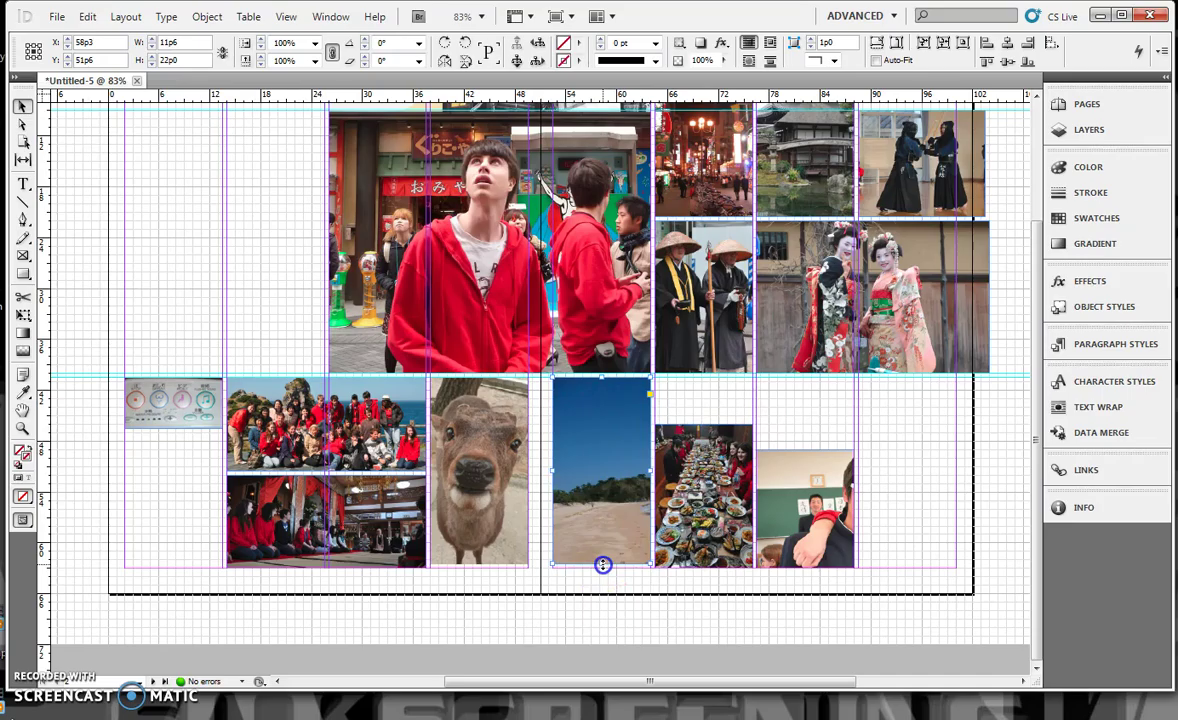
pyautogui.moveTo(603, 565); pyautogui.dragTo(603, 565)
pyautogui.click(473, 556)
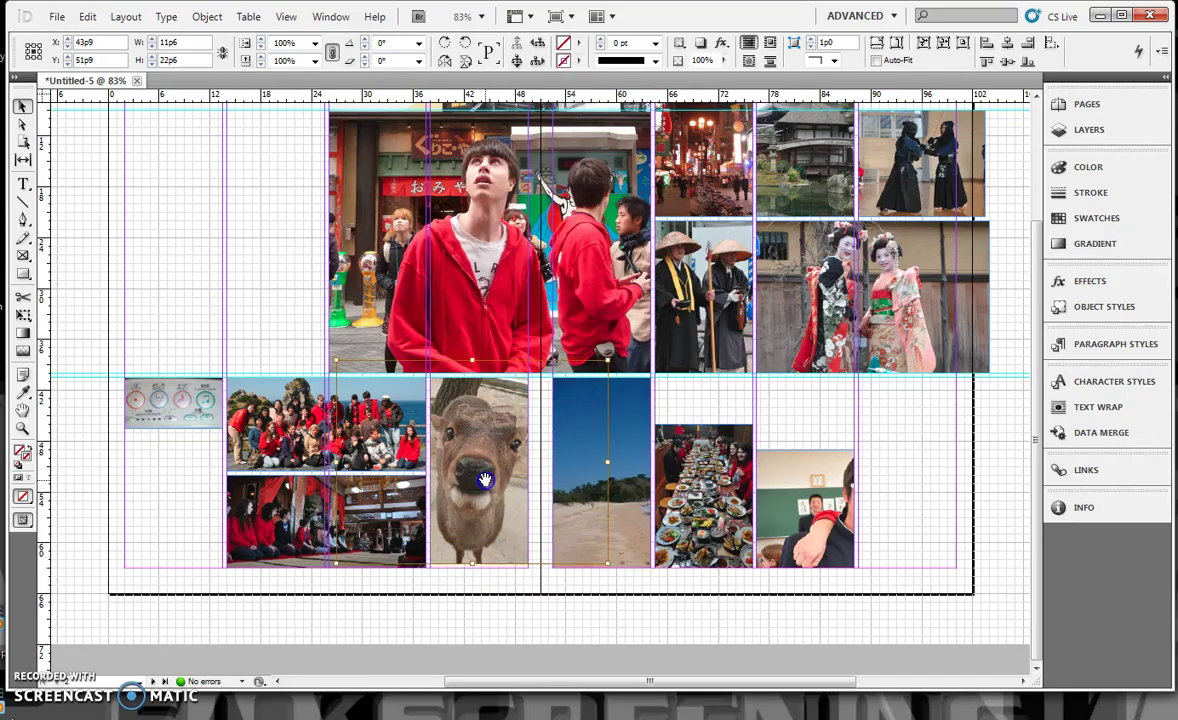
pyautogui.moveTo(468, 489); pyautogui.dragTo(488, 487)
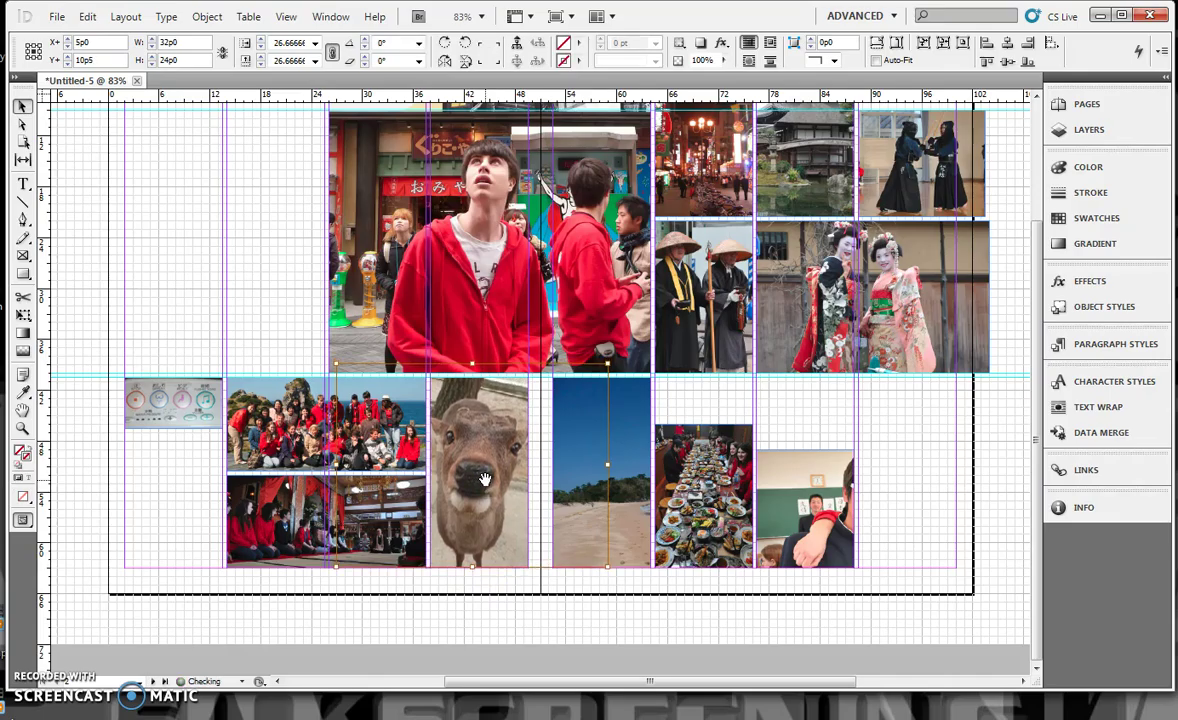
# Scale the classroom photo to about 86%, showing the heart-sunglasses pair.
pyautogui.moveTo(810, 511); pyautogui.dragTo(722, 507)
pyautogui.click(812, 504)
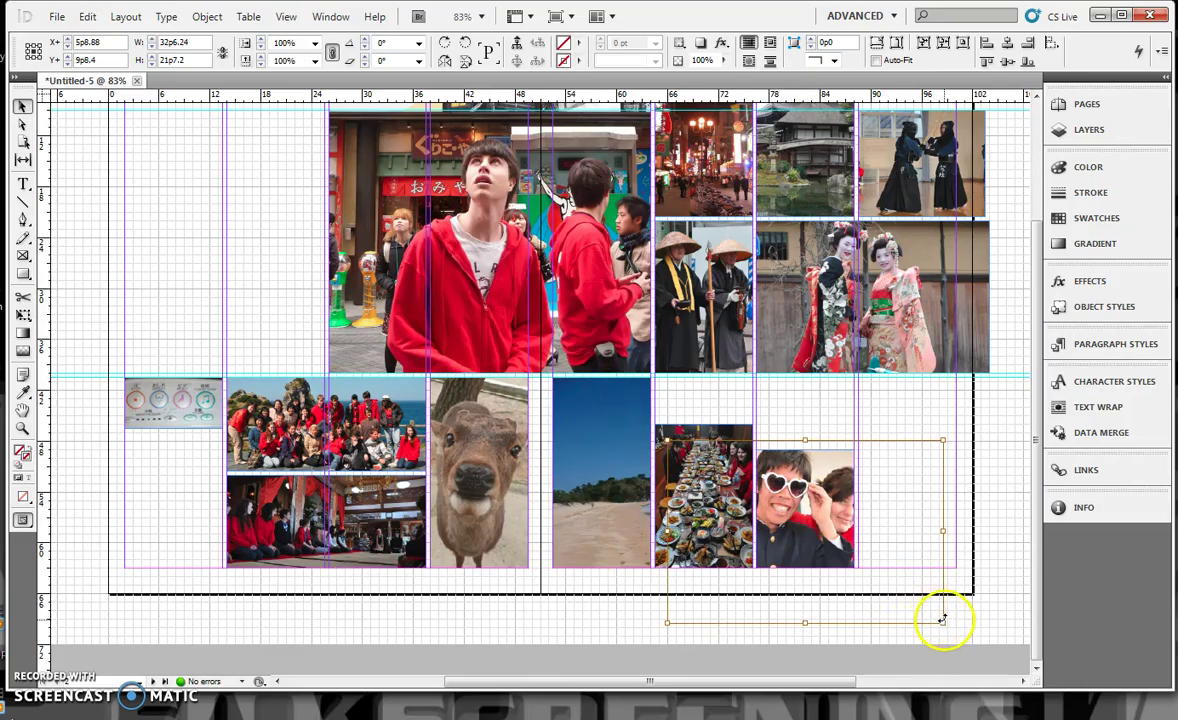
pyautogui.moveTo(942, 622); pyautogui.dragTo(860, 544)
# Select the beach photo's image content inside its frame.
pyautogui.click(600, 468)
pyautogui.click(614, 471)
pyautogui.click(745, 588)
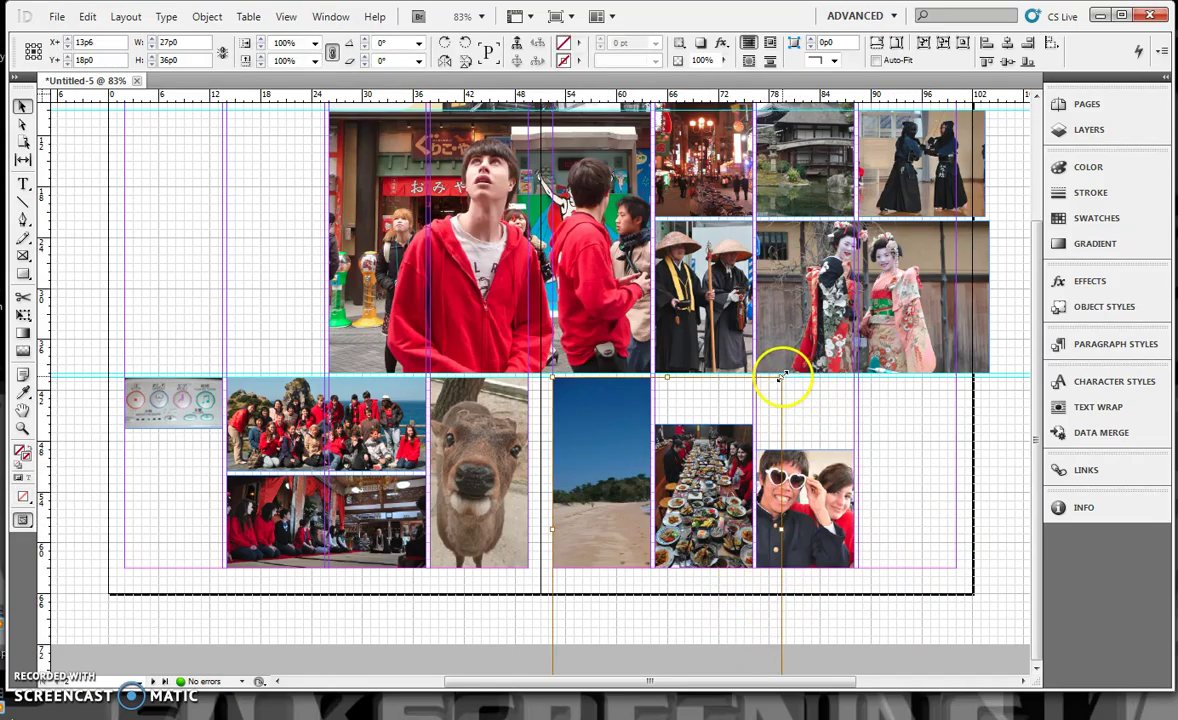
# Scale the beach photo to about 68.5%, rotate it -4.5°, and move it up.
pyautogui.moveTo(781, 377); pyautogui.dragTo(597, 397)
pyautogui.moveTo(672, 558); pyautogui.dragTo(688, 581)
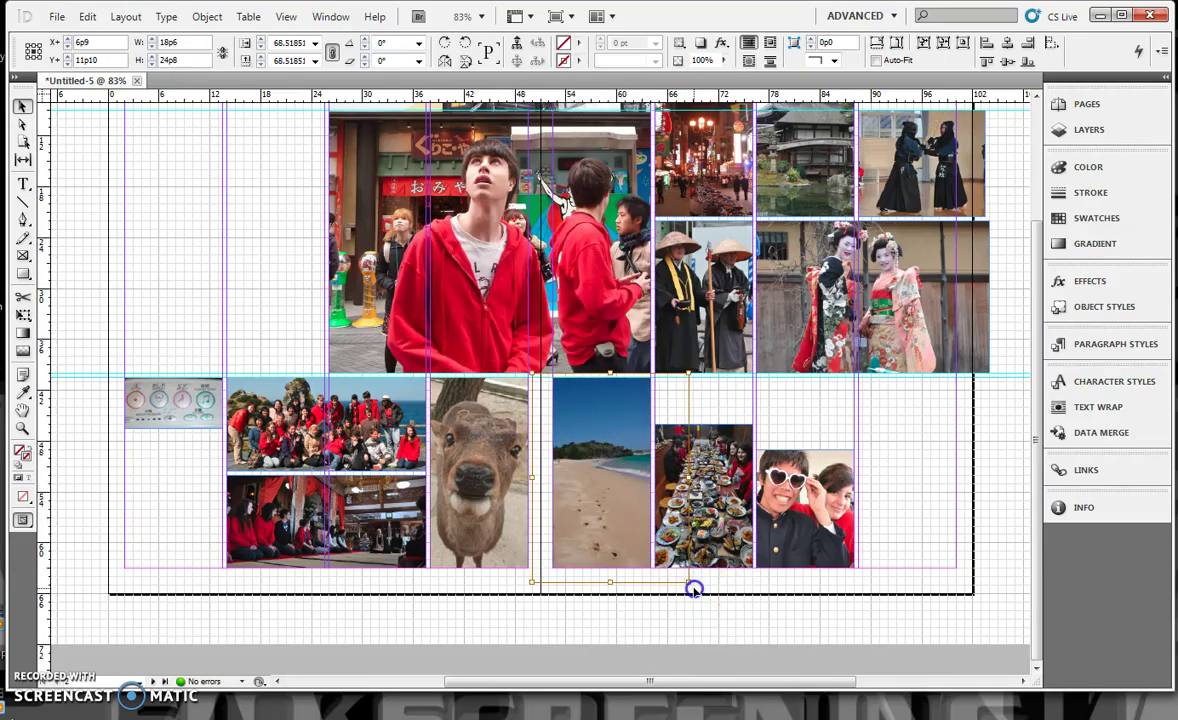
pyautogui.moveTo(694, 591); pyautogui.dragTo(688, 596)
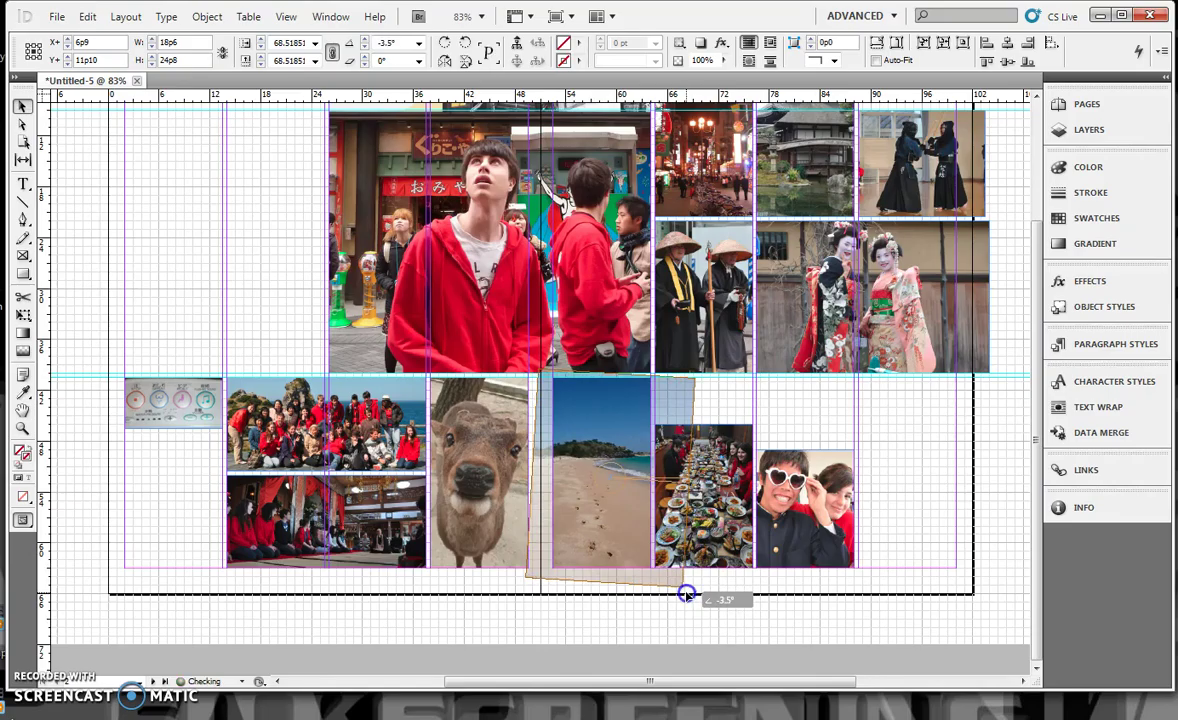
pyautogui.moveTo(686, 595); pyautogui.dragTo(684, 594)
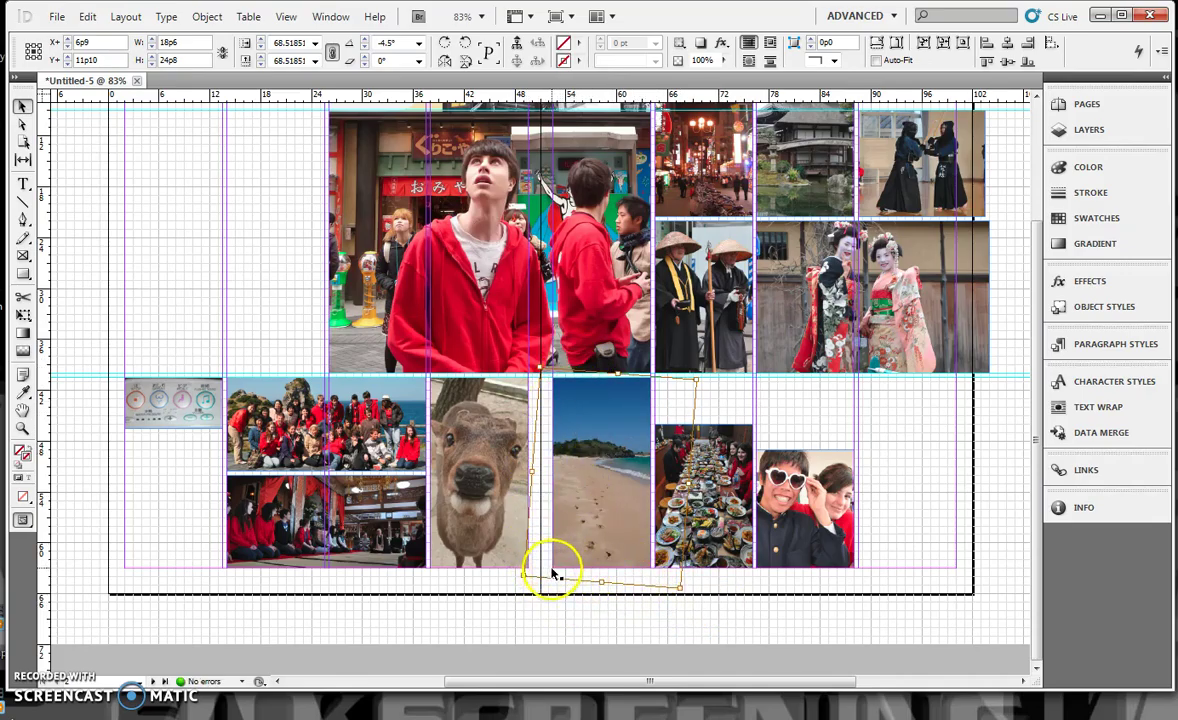
pyautogui.moveTo(596, 573); pyautogui.dragTo(596, 547)
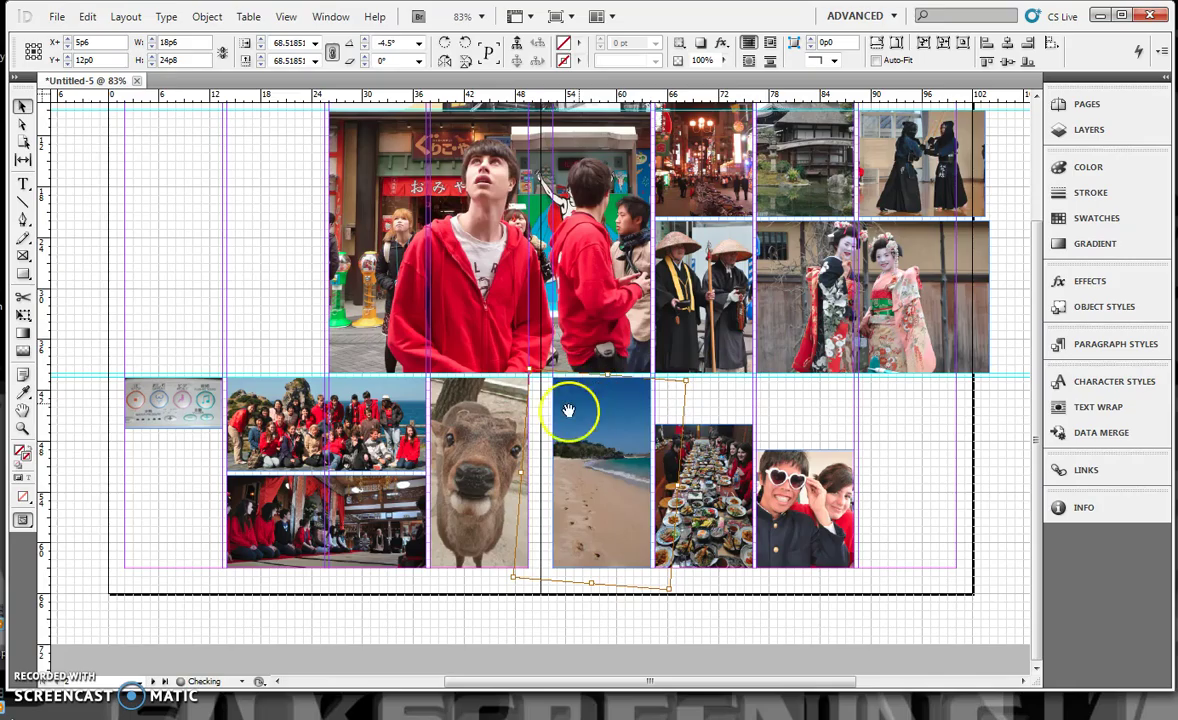
pyautogui.click(923, 556)
pyautogui.scroll(1, 926, 557)
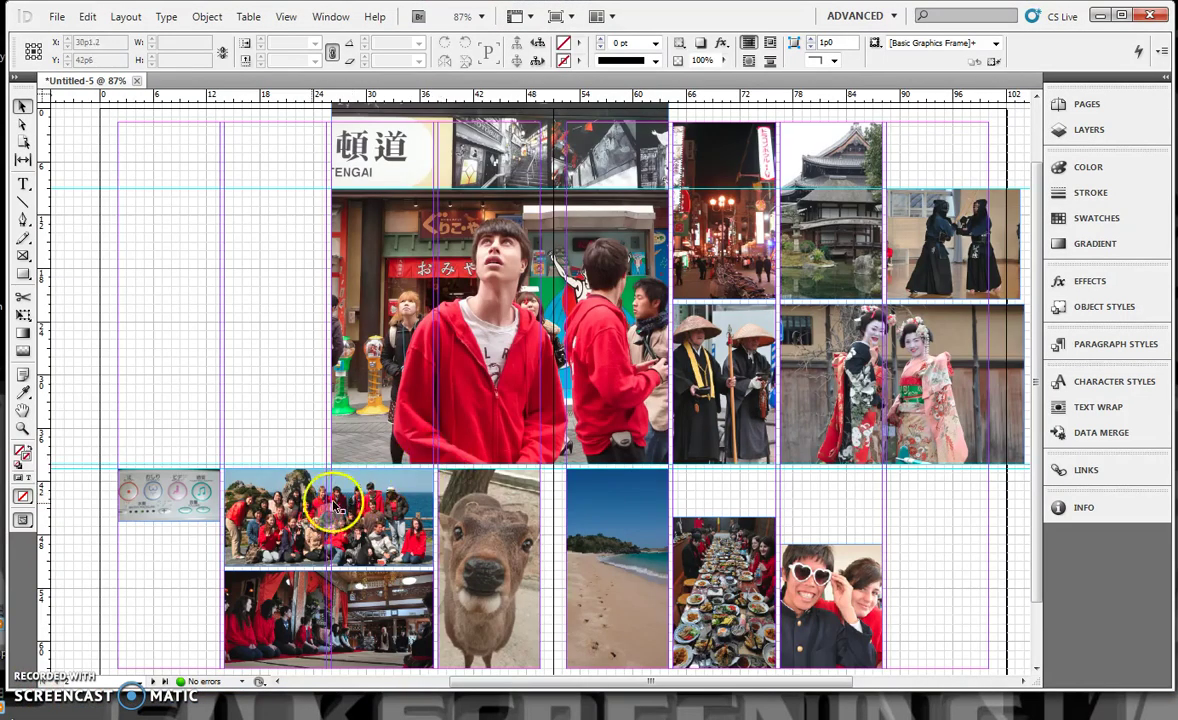
pyautogui.moveTo(22, 520); pyautogui.dragTo(76, 540)
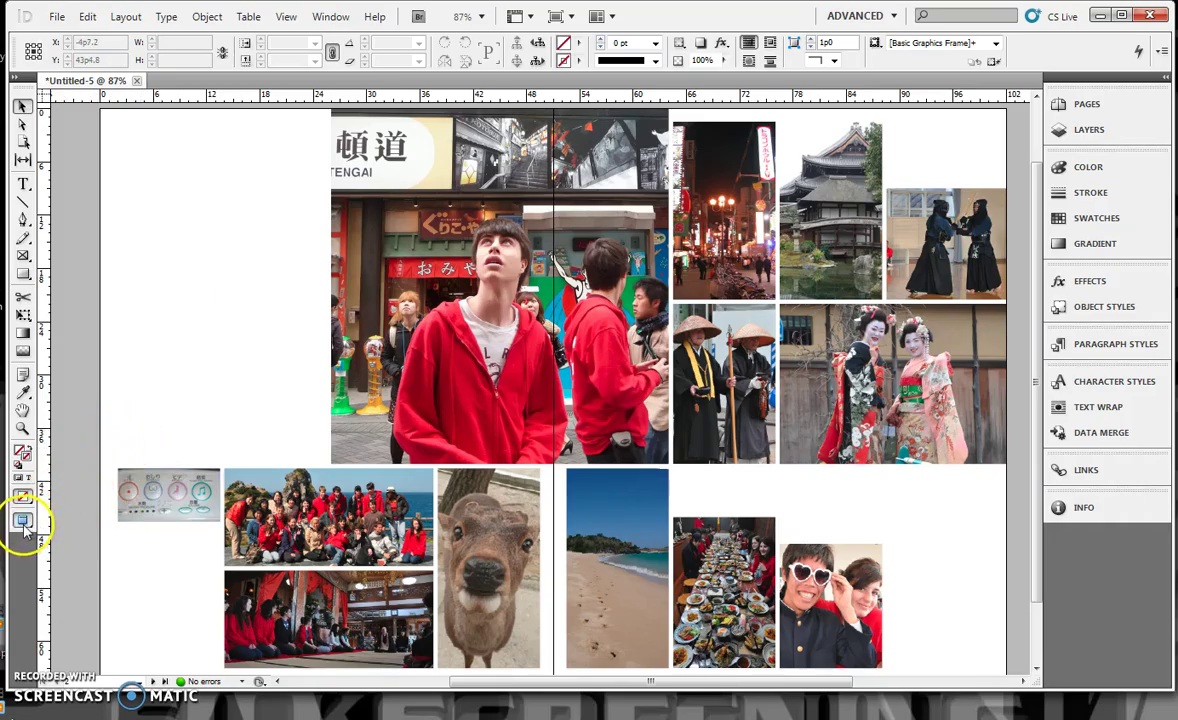
pyautogui.moveTo(24, 528); pyautogui.dragTo(63, 526)
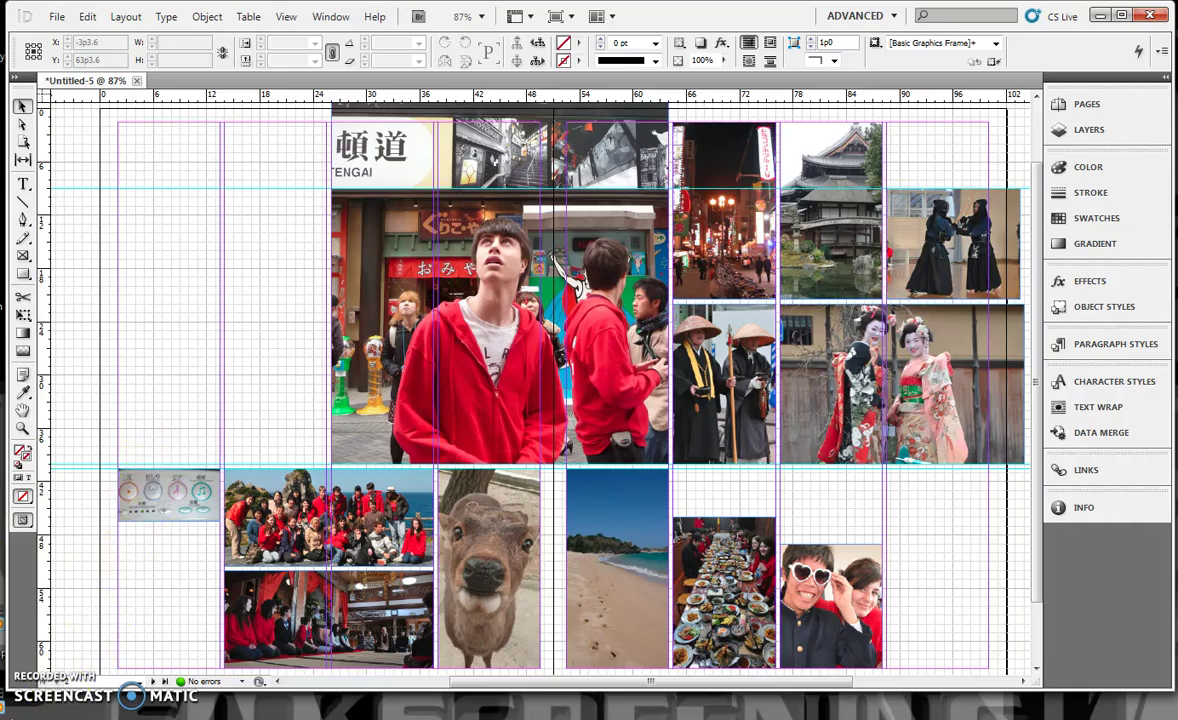